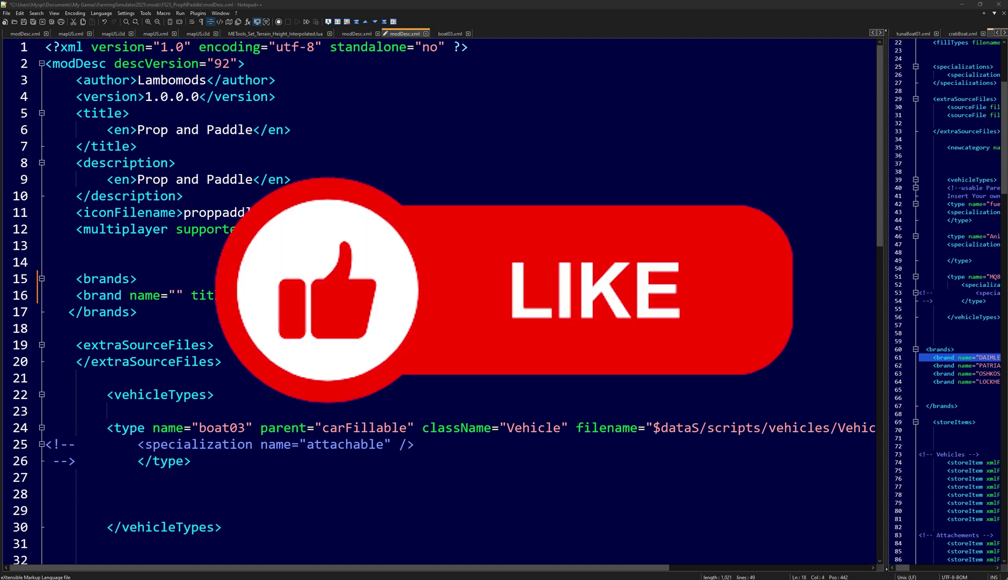
Step: Switch to File Explorer showing the FS25_PropNPaddle mod folder
{"action": "key", "text": "alt+Tab"}
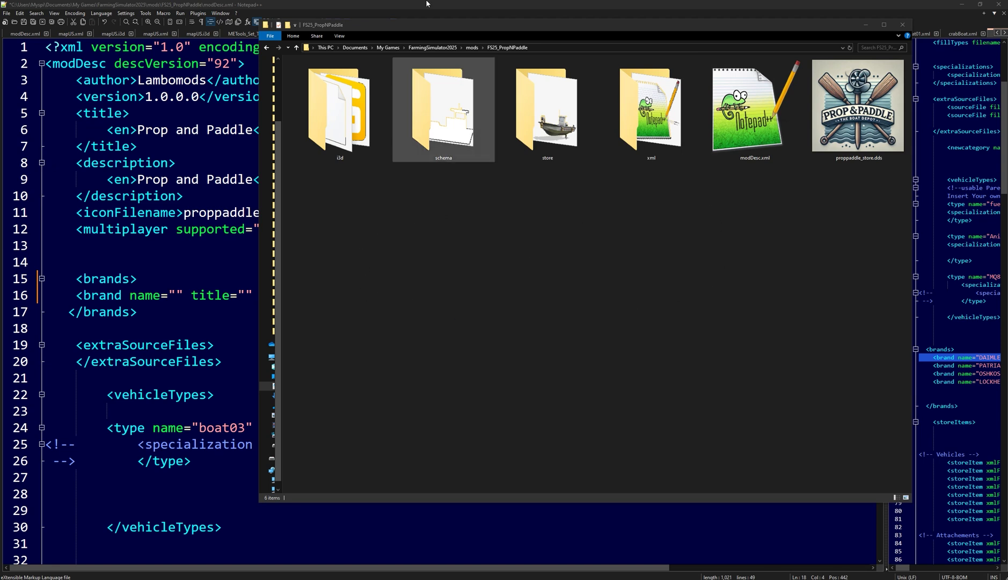
Step: Create a new folder named brands inside FS25_PropNPaddle and open it
{"action": "right_click", "coordinate": [546, 244]}
{"action": "mouse_move", "coordinate": [619, 341]}
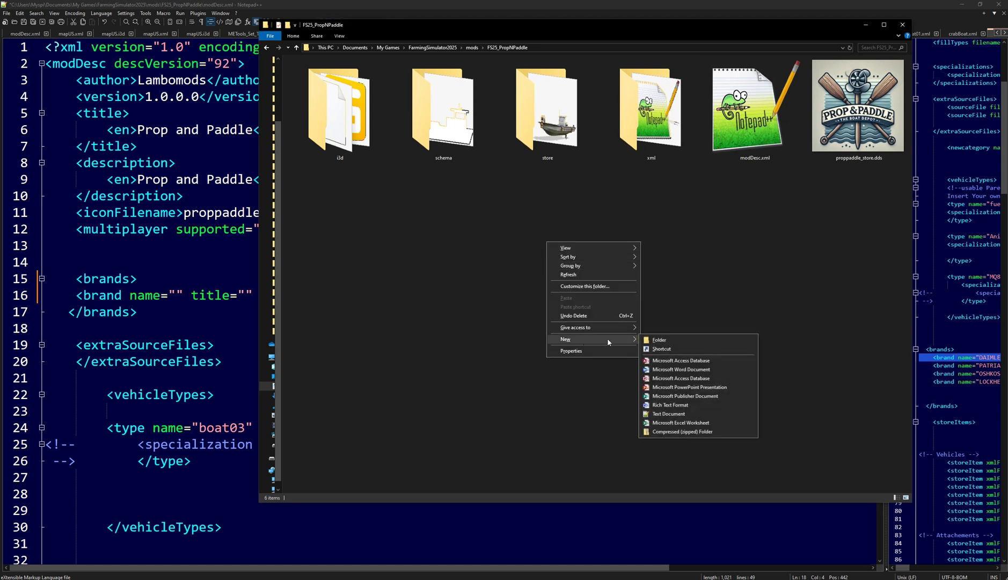
{"action": "left_click", "coordinate": [653, 340]}
{"action": "type", "text": "brands"}
{"action": "left_click", "coordinate": [650, 327]}
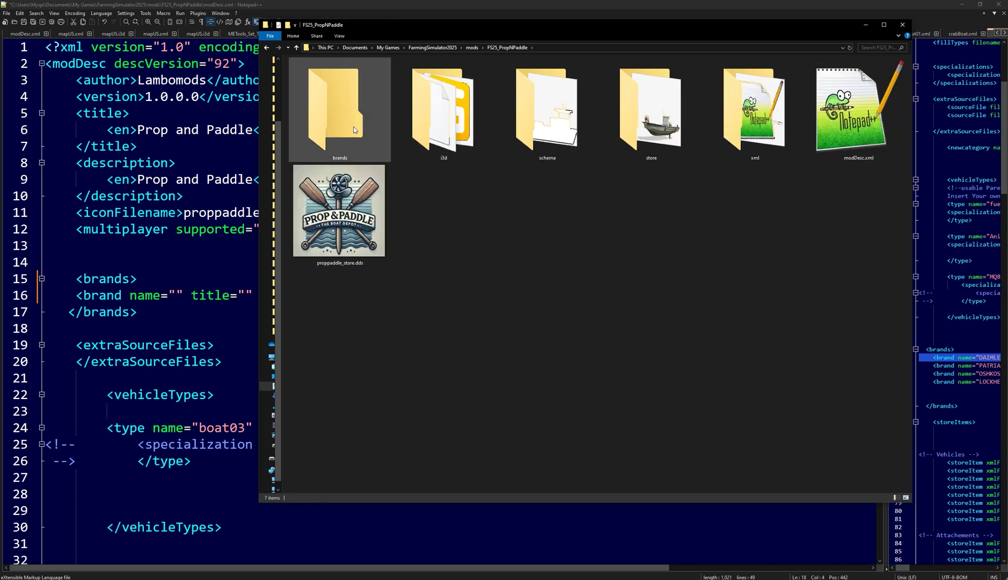
{"action": "double_click", "coordinate": [354, 129]}
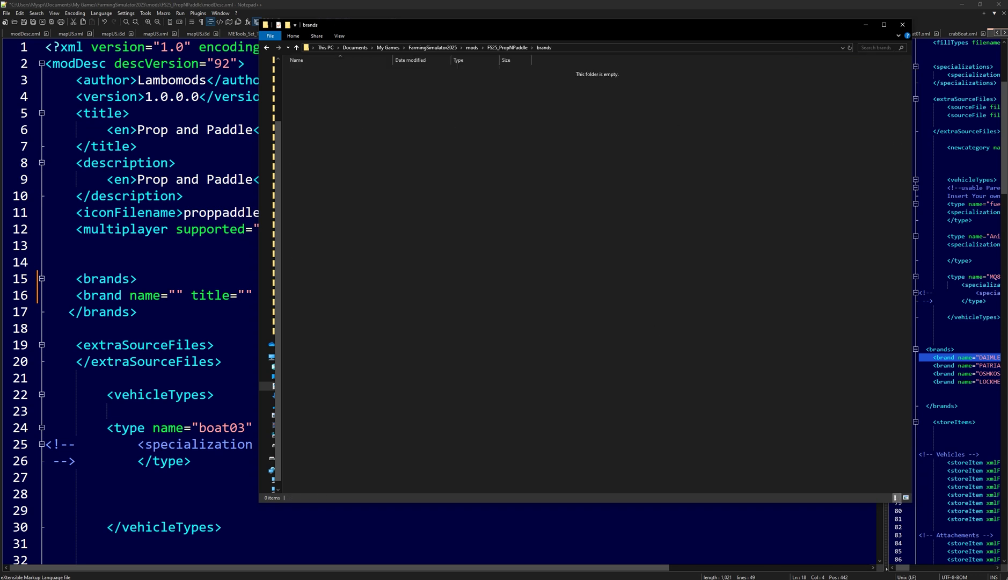
Step: Bring the game's data\store\brands logo folder forward and widen its file view
{"action": "left_click", "coordinate": [1007, 96]}
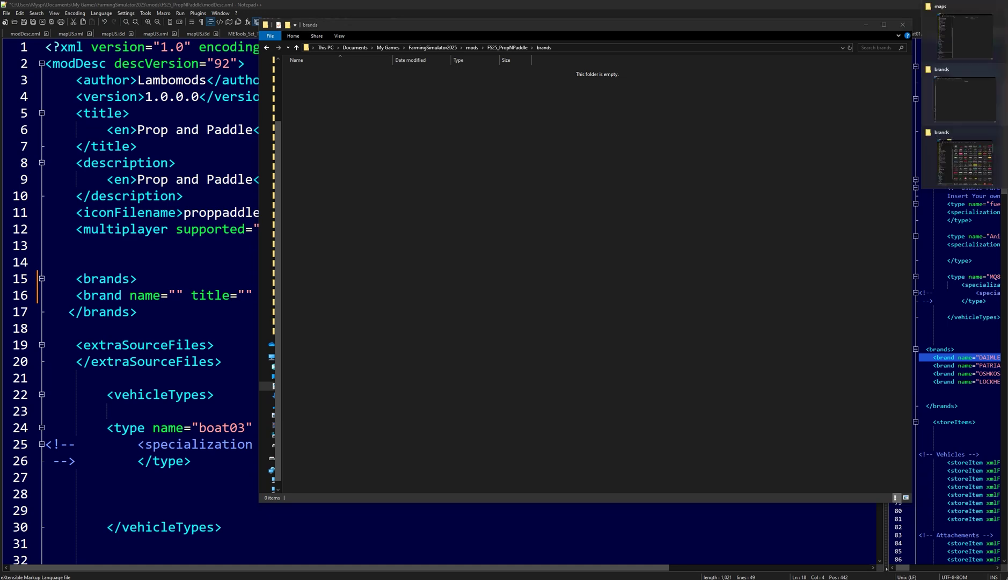
{"action": "left_click", "coordinate": [965, 161]}
{"action": "left_click_drag", "start_coordinate": [697, 8], "coordinate": [590, 38]}
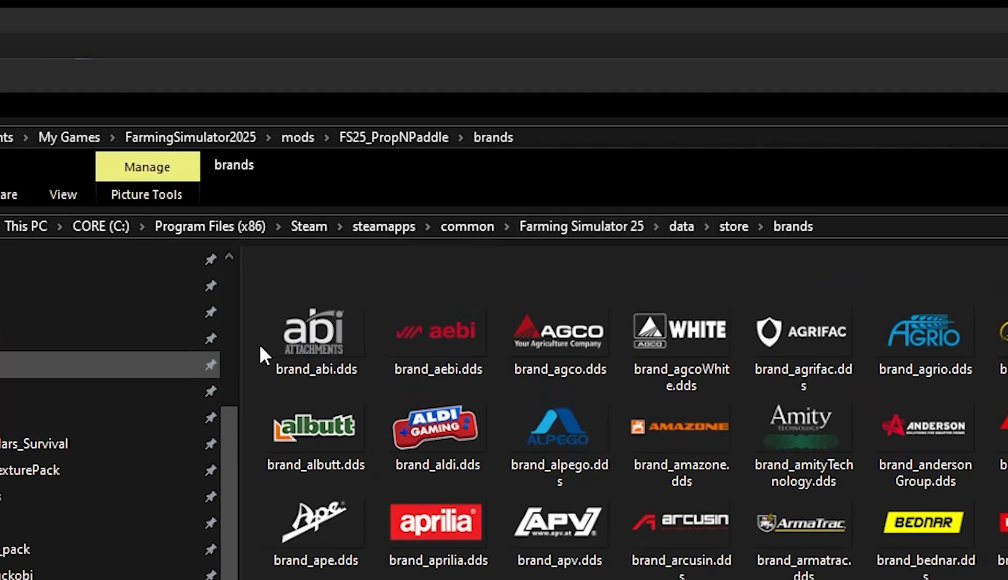
{"action": "left_click_drag", "start_coordinate": [234, 349], "coordinate": [3, 349]}
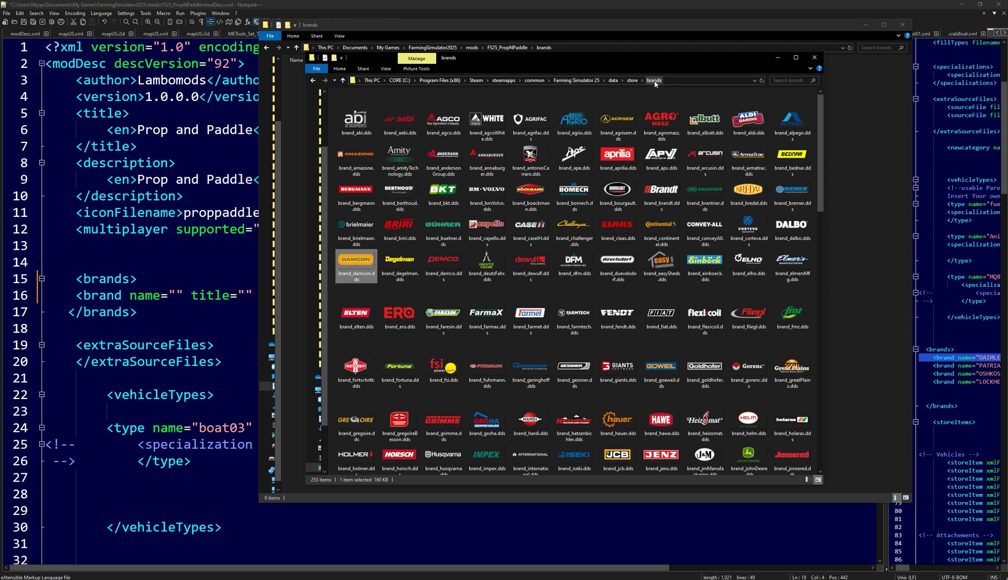
{"action": "scroll", "coordinate": [639, 183], "scroll_direction": "down", "scroll_amount": 10}
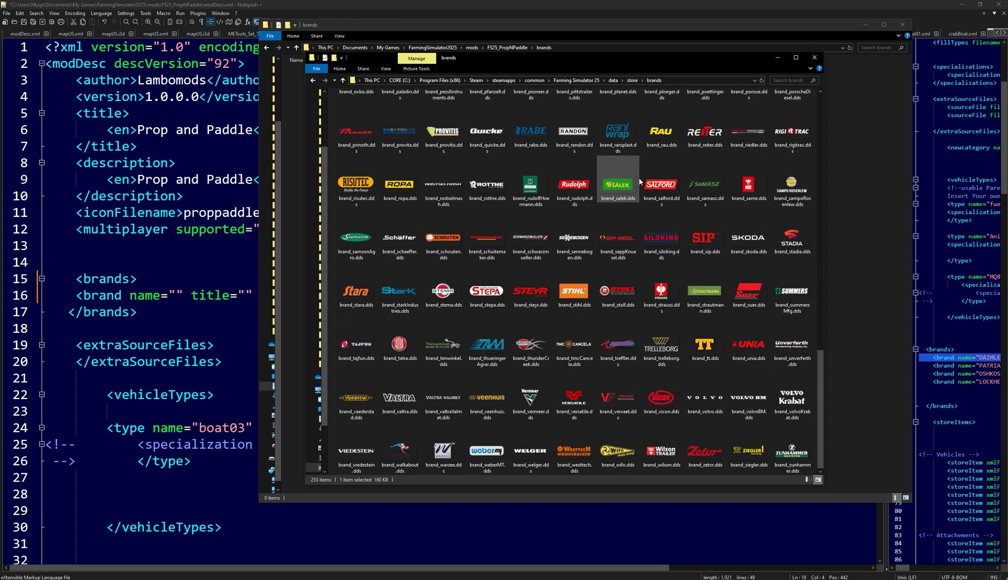
{"action": "scroll", "coordinate": [641, 179], "scroll_direction": "up", "scroll_amount": 10}
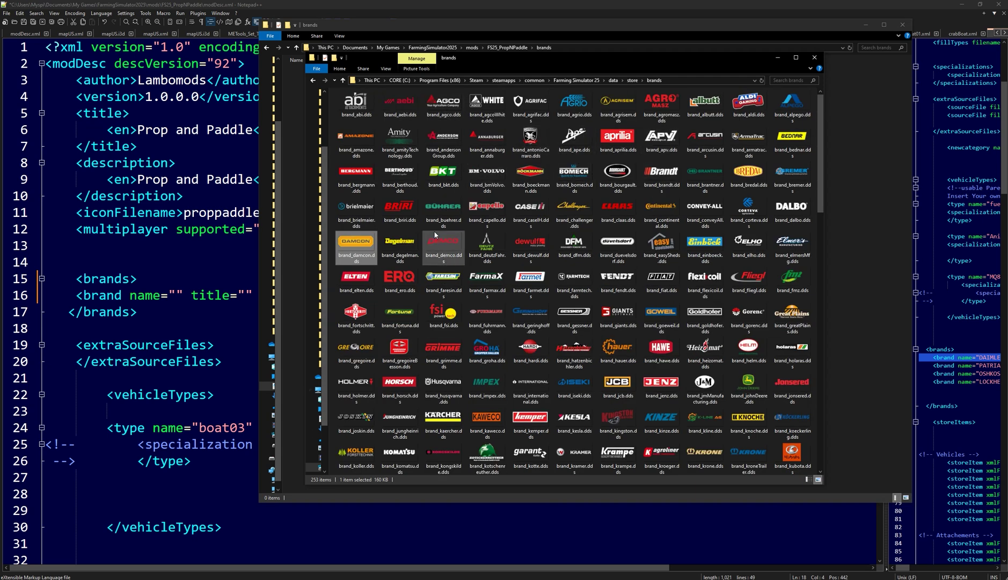
Step: Open brand_damcon.dds and point Save As at mods\FS25_PropNPaddle\brands
{"action": "double_click", "coordinate": [372, 260]}
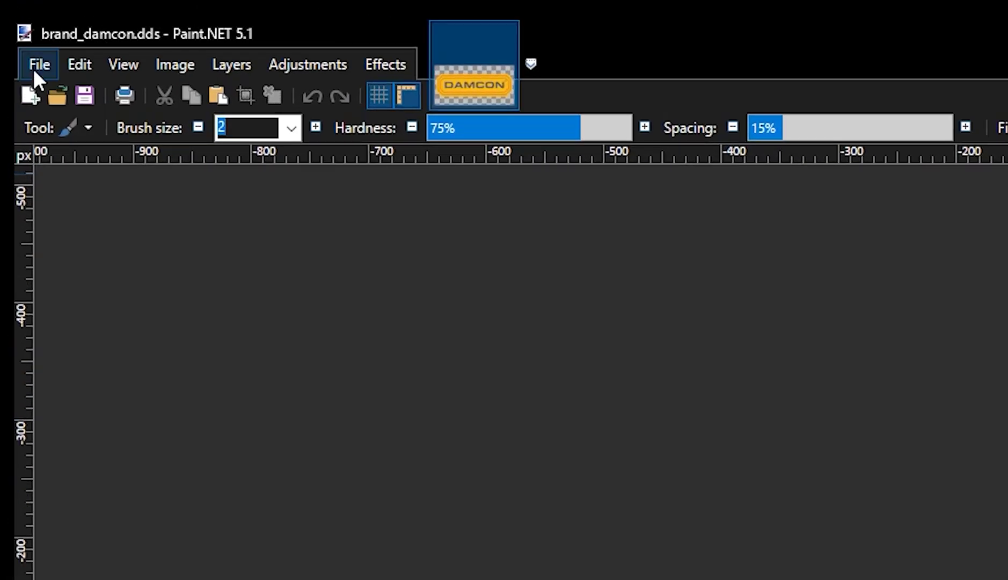
{"action": "left_click", "coordinate": [34, 69]}
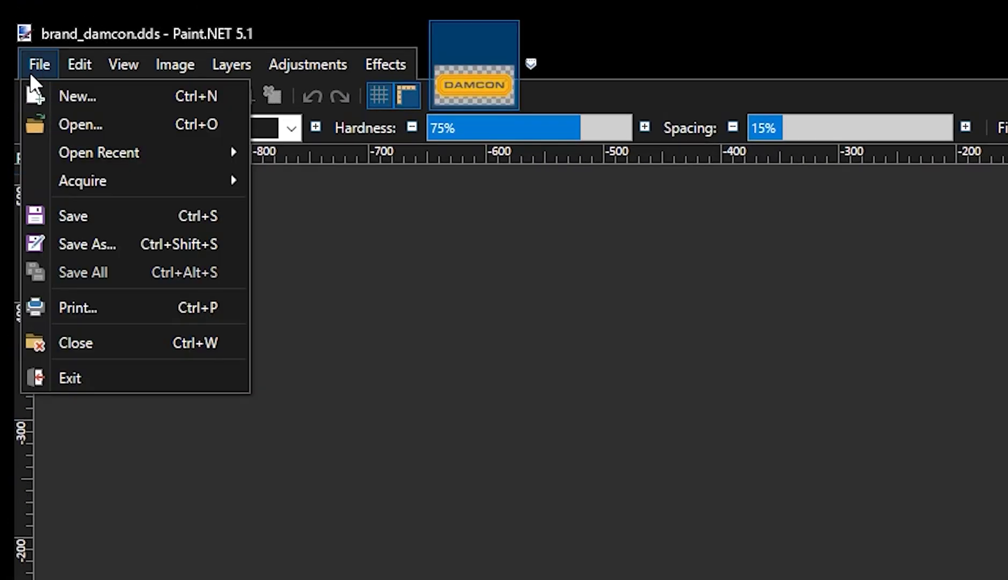
{"action": "left_click", "coordinate": [90, 245]}
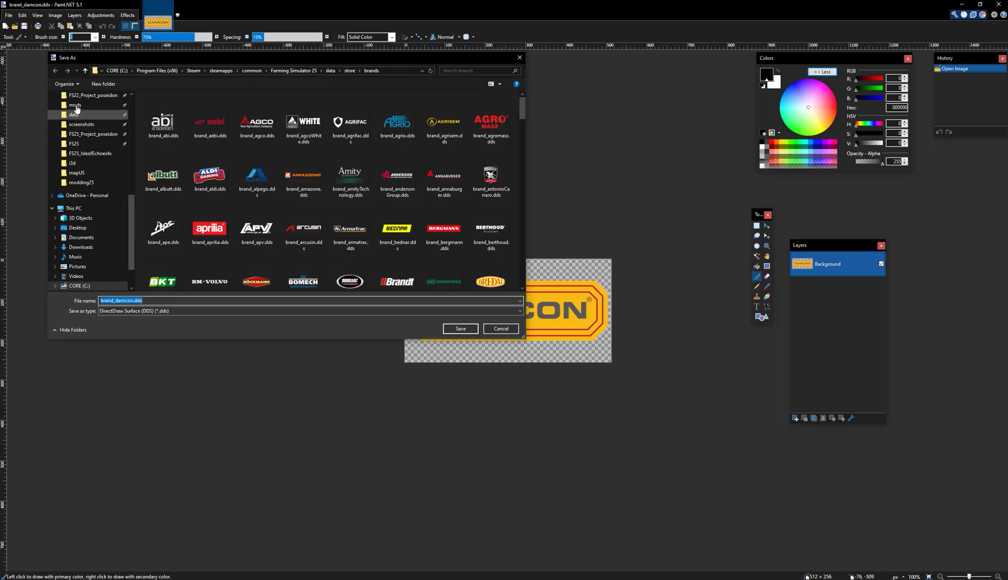
{"action": "left_click", "coordinate": [75, 105]}
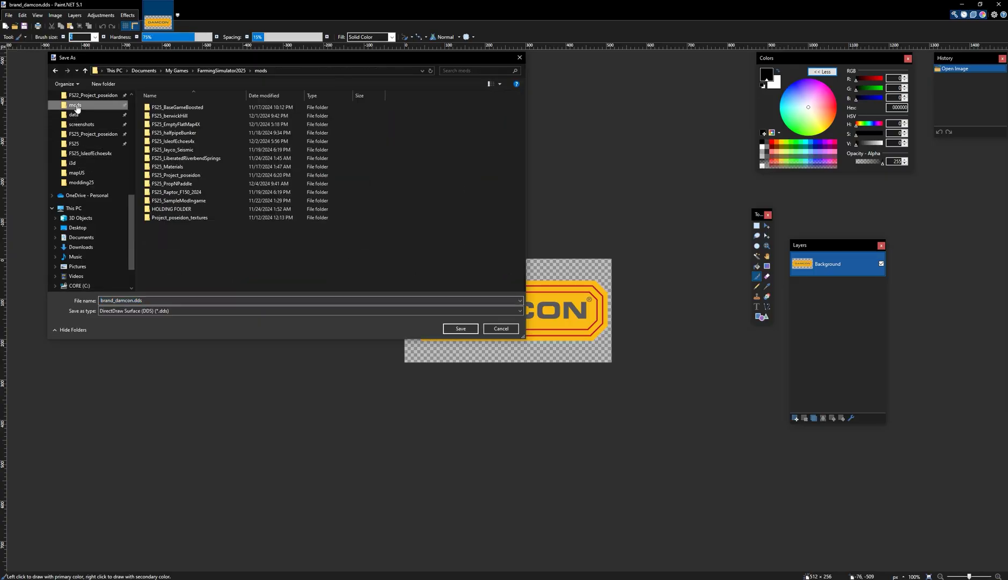
{"action": "double_click", "coordinate": [178, 186]}
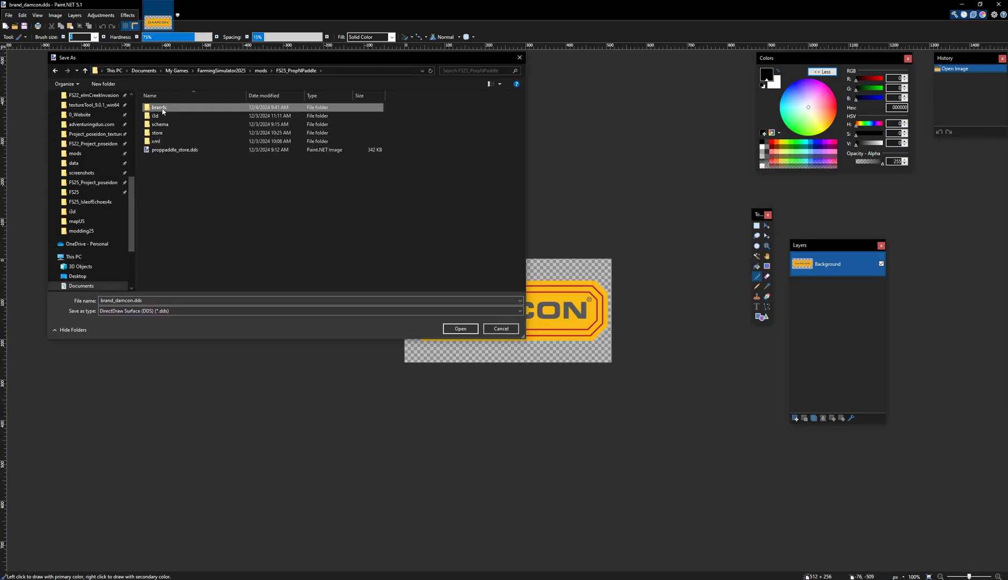
{"action": "double_click", "coordinate": [163, 111]}
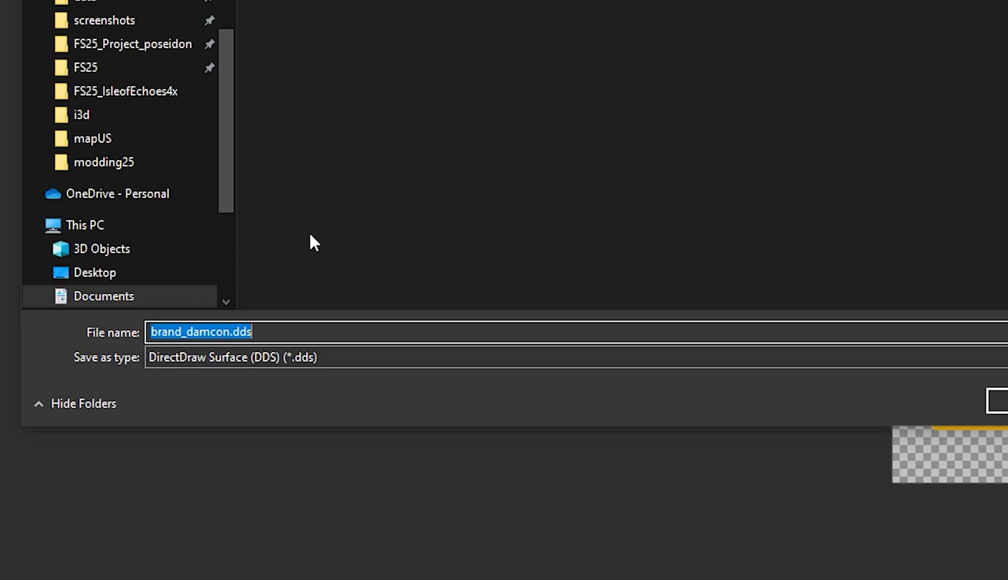
Step: Rename the file to brand_damSon.dds and save it there
{"action": "left_click", "coordinate": [217, 331]}
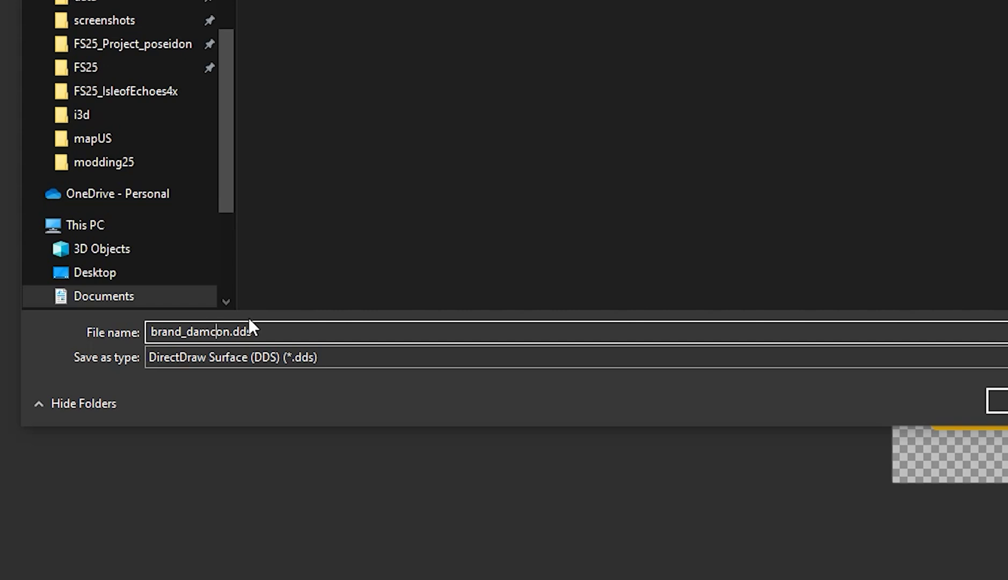
{"action": "key", "text": "BackSpace"}
{"action": "type", "text": "s"}
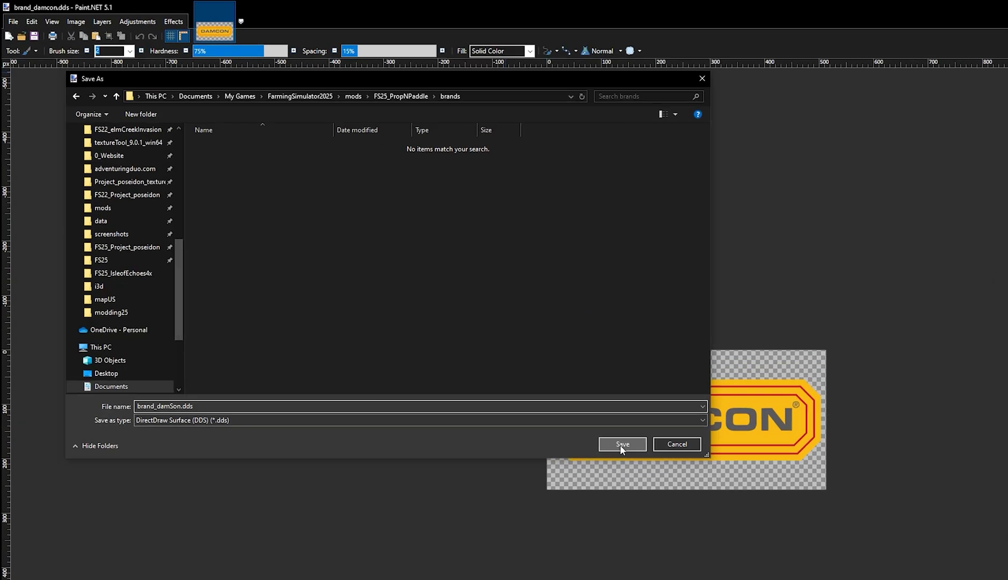
{"action": "left_click", "coordinate": [461, 328]}
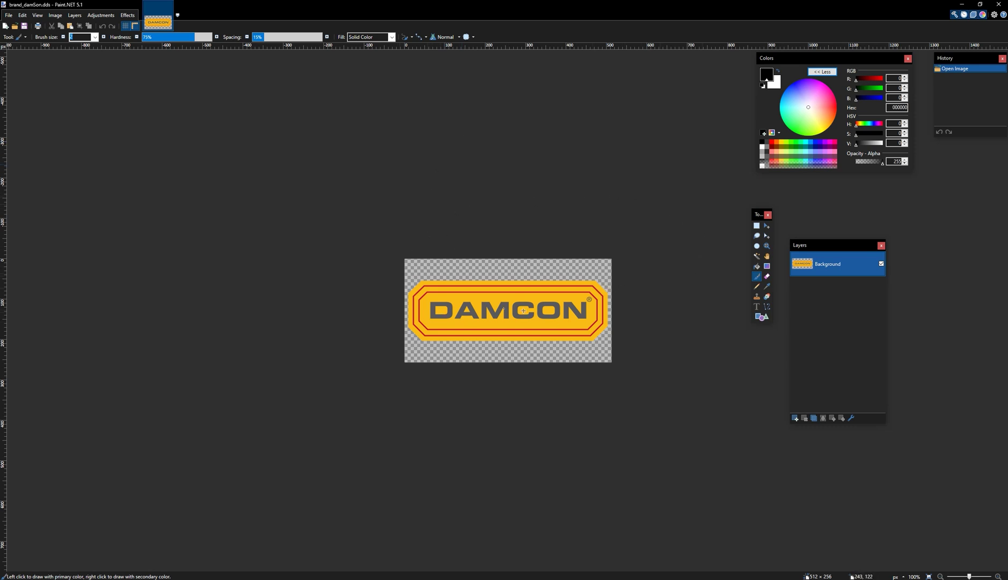
{"action": "scroll", "coordinate": [502, 308], "scroll_direction": "up", "scroll_amount": 5}
{"action": "scroll", "coordinate": [537, 307], "scroll_direction": "up", "scroll_amount": 1}
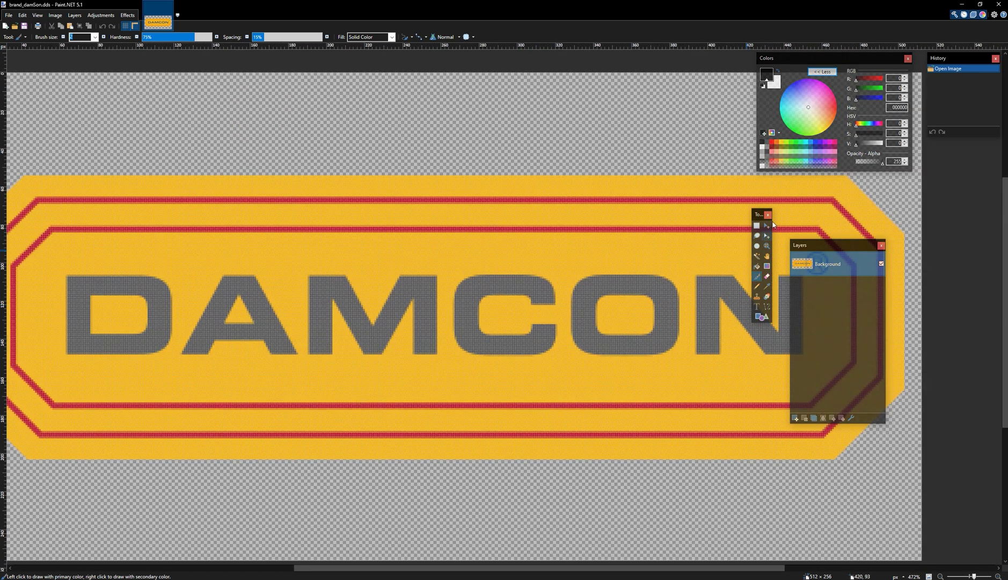
{"action": "left_click", "coordinate": [757, 225]}
{"action": "scroll", "coordinate": [561, 258], "scroll_direction": "down", "scroll_amount": 3}
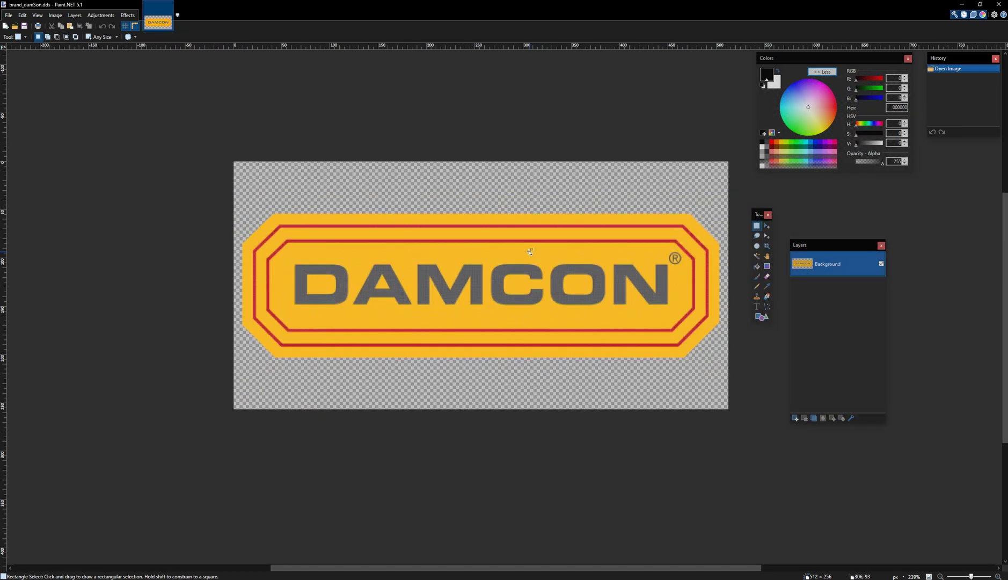
{"action": "left_click", "coordinate": [91, 15]}
{"action": "mouse_move", "coordinate": [55, 16]}
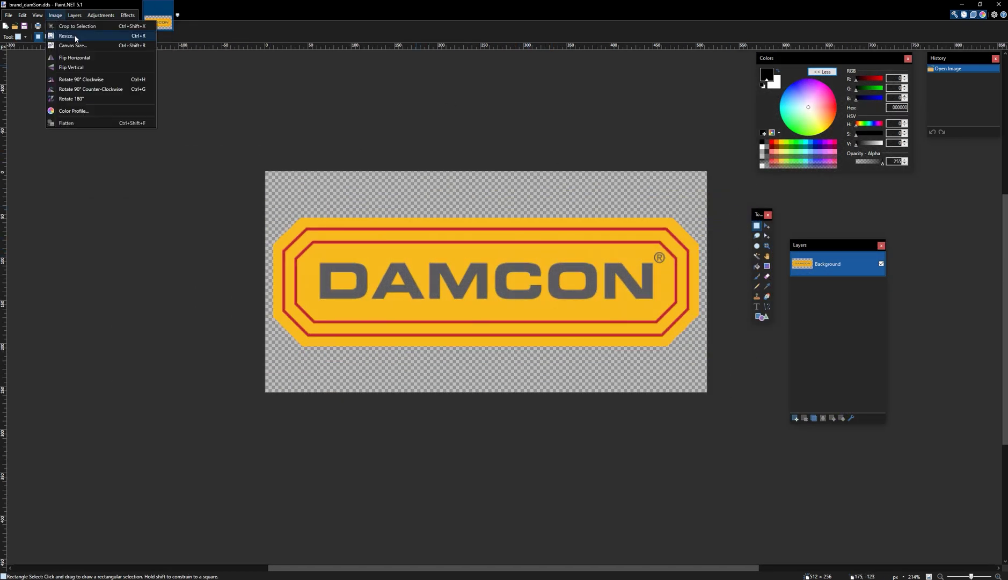
{"action": "left_click", "coordinate": [66, 36]}
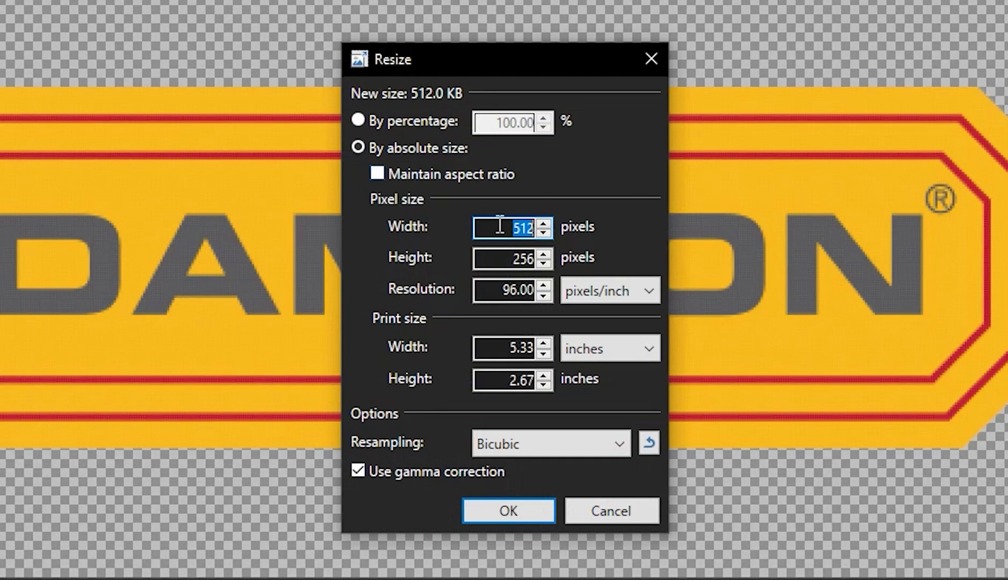
{"action": "key", "text": "Tab"}
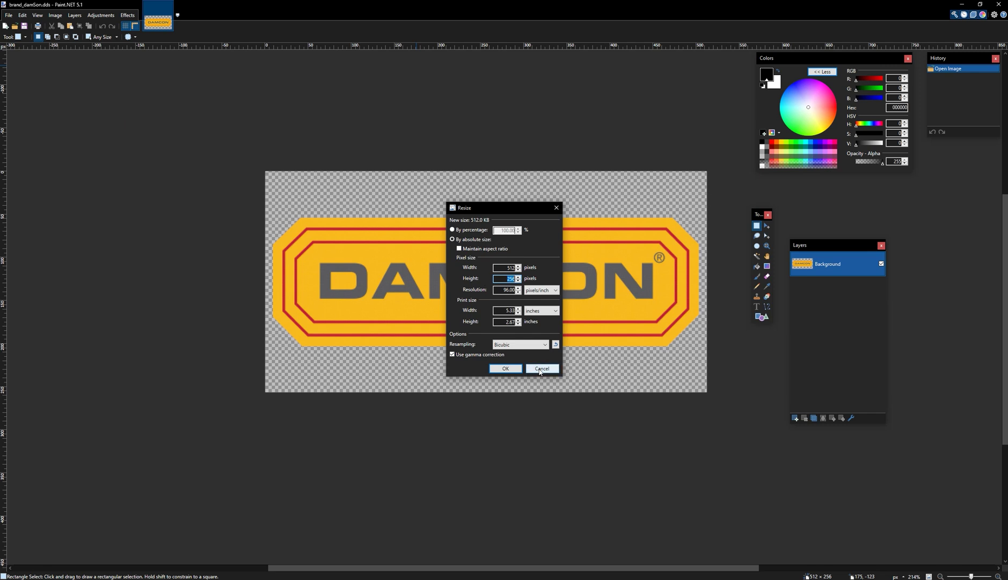
Step: Keep the original size, then erase the CON letters and ® mark from DAMCON
{"action": "left_click", "coordinate": [541, 370]}
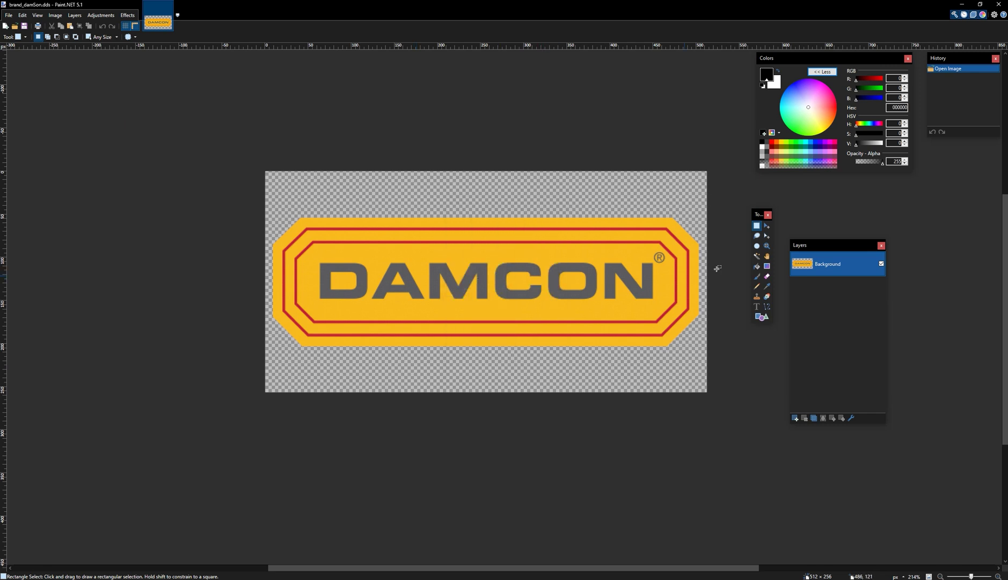
{"action": "left_click_drag", "start_coordinate": [490, 252], "coordinate": [545, 307]}
{"action": "left_click", "coordinate": [493, 250]}
{"action": "left_click_drag", "start_coordinate": [492, 250], "coordinate": [654, 304]}
{"action": "key", "text": "Delete"}
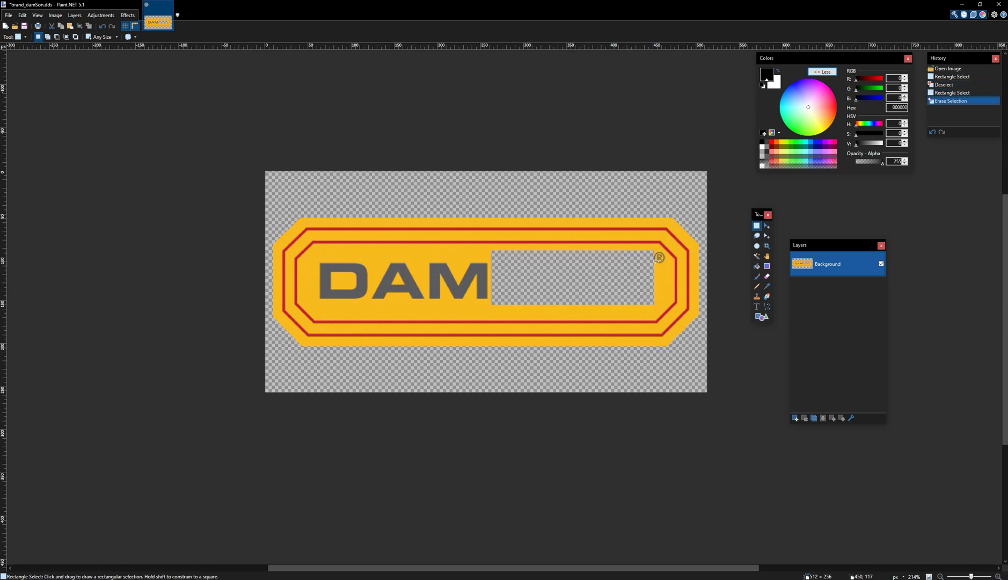
{"action": "left_click_drag", "start_coordinate": [653, 250], "coordinate": [666, 268]}
{"action": "key", "text": "Delete"}
{"action": "key", "text": "k"}
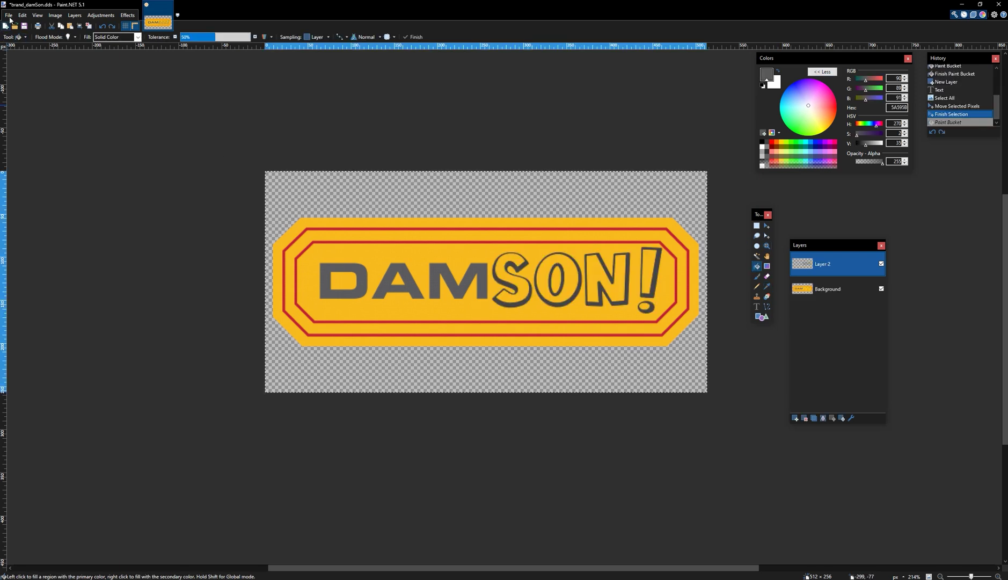
Step: Save the logo as DDS over brand_damSon.dds, accepting compression and flattening layers
{"action": "left_click", "coordinate": [8, 18]}
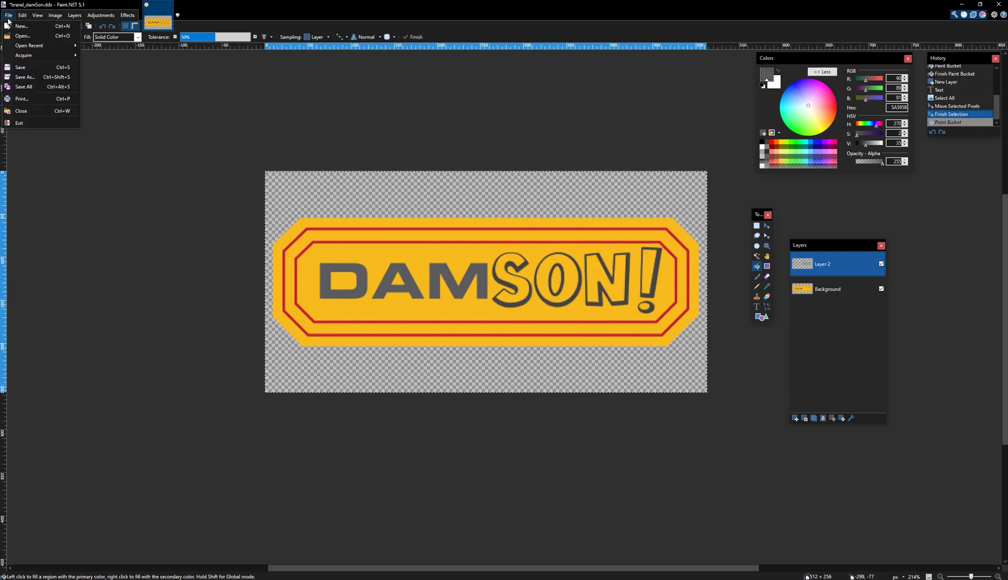
{"action": "left_click", "coordinate": [24, 77]}
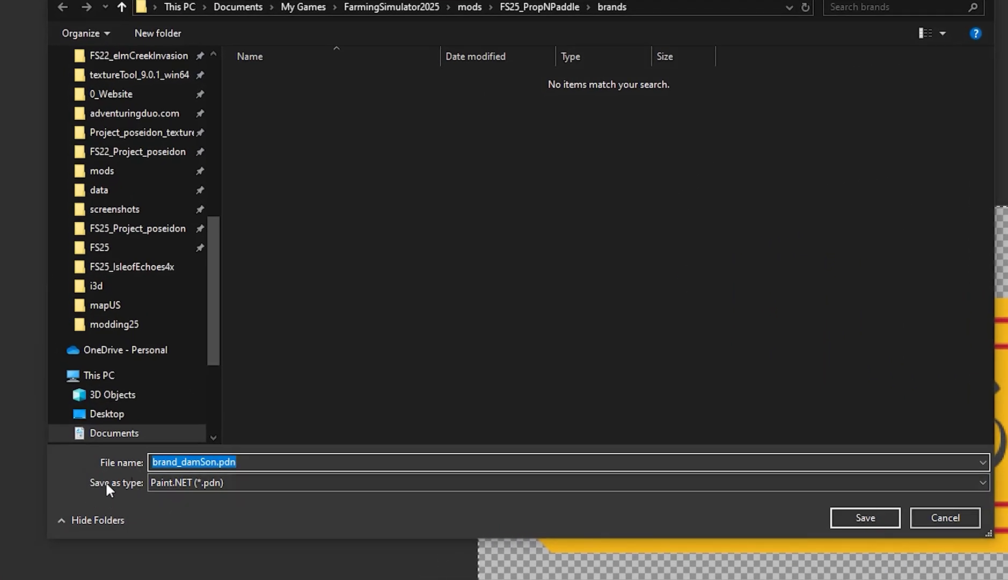
{"action": "left_click", "coordinate": [192, 481]}
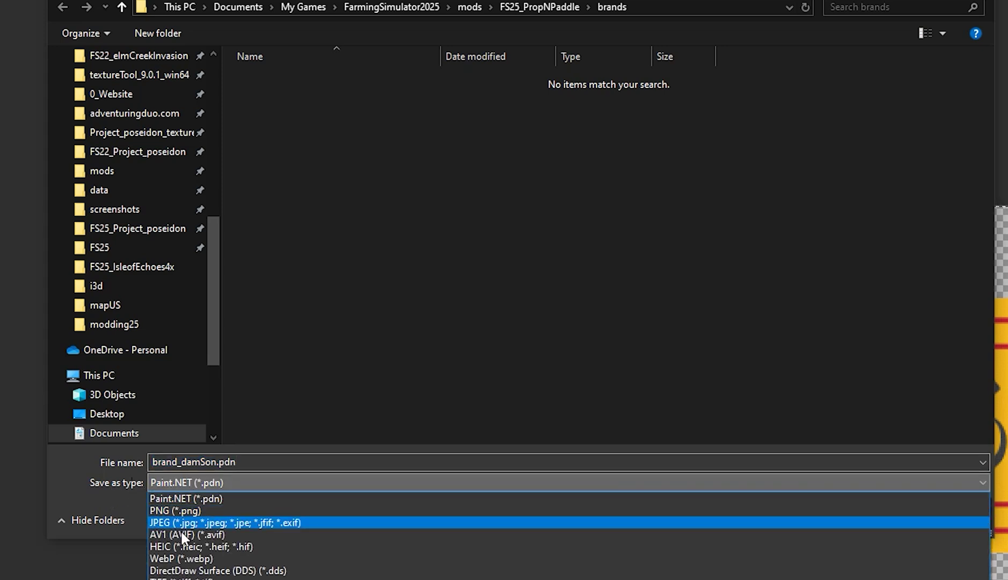
{"action": "left_click", "coordinate": [188, 571]}
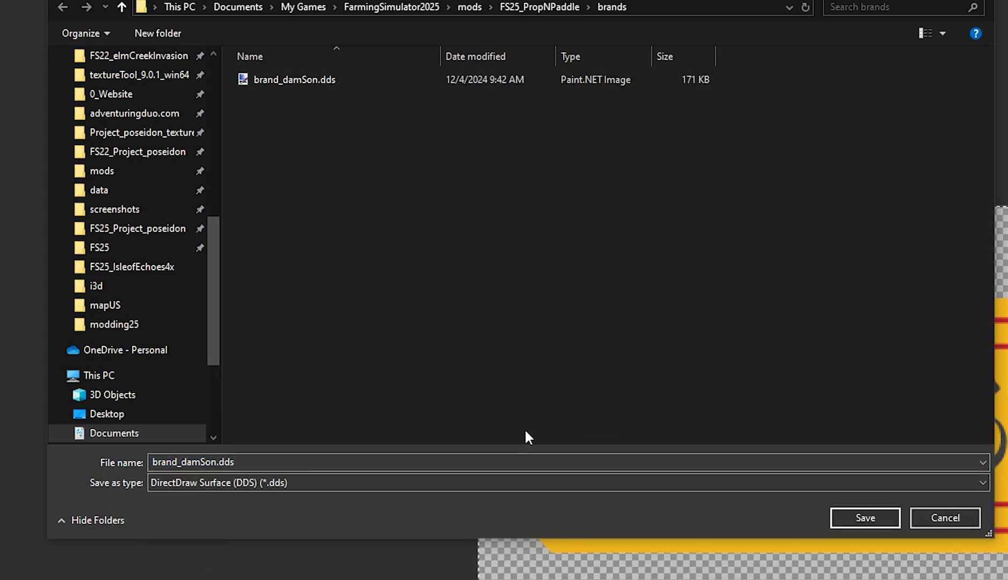
{"action": "left_click", "coordinate": [292, 80]}
{"action": "left_click", "coordinate": [879, 519]}
{"action": "left_click", "coordinate": [988, 514]}
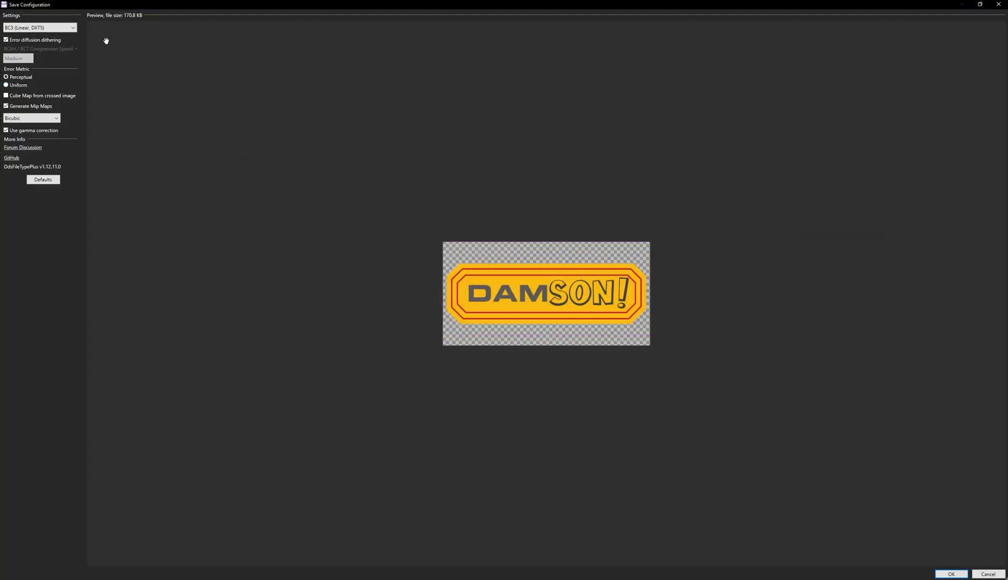
{"action": "left_click", "coordinate": [950, 575]}
{"action": "left_click", "coordinate": [509, 306]}
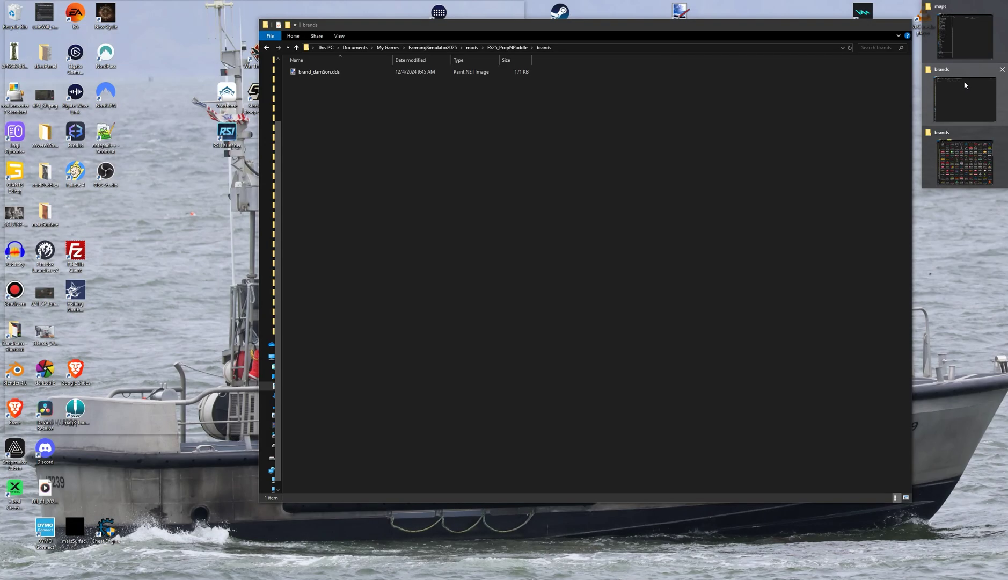
Step: Start renaming brand_damSon.dds in the File Explorer brands folder
{"action": "left_click", "coordinate": [965, 85]}
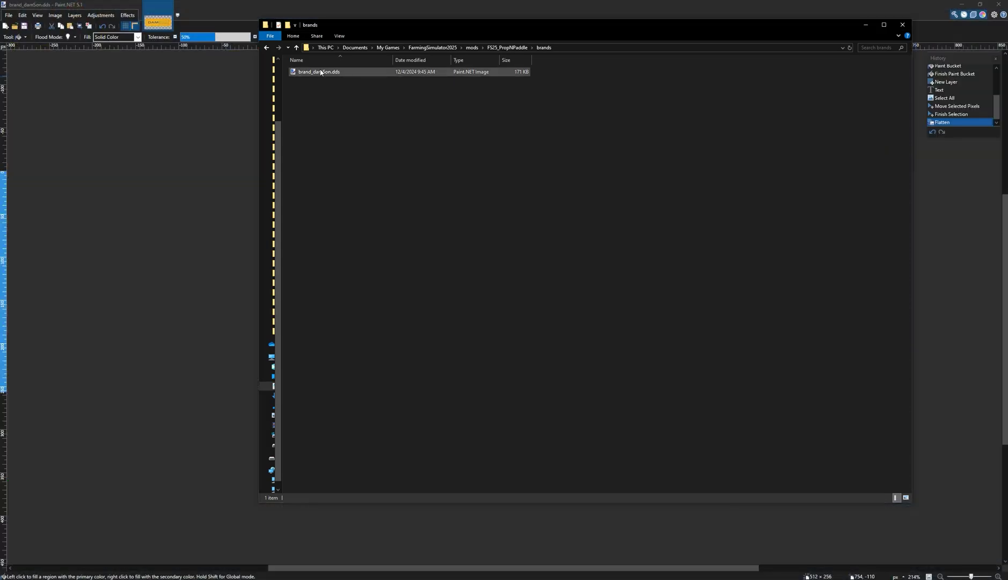
{"action": "right_click", "coordinate": [320, 72]}
{"action": "left_click", "coordinate": [352, 265]}
{"action": "key", "text": "ctrl+c"}
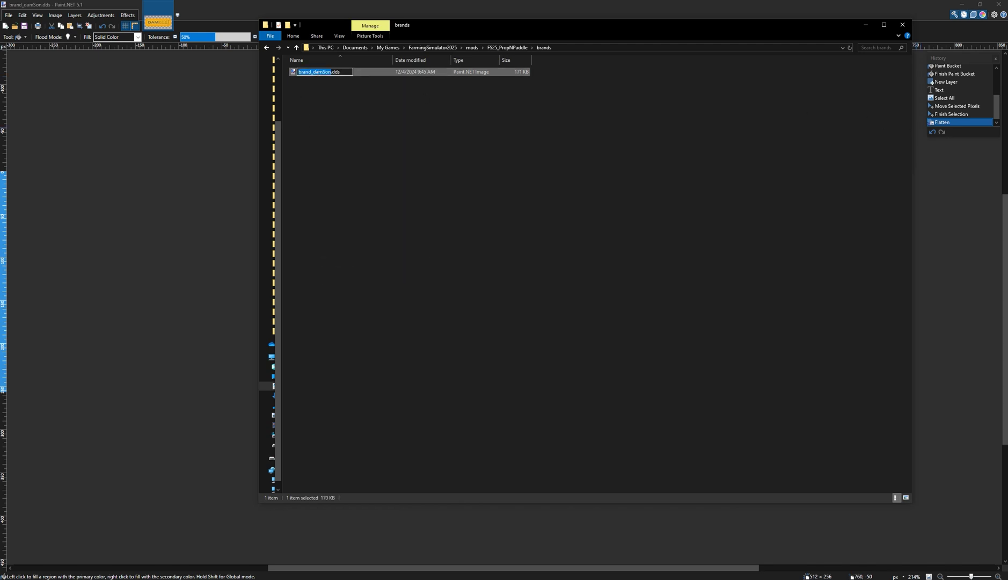
Step: Insert an empty line after the brand entry line in modDesc.xml
{"action": "key", "text": "alt+Tab"}
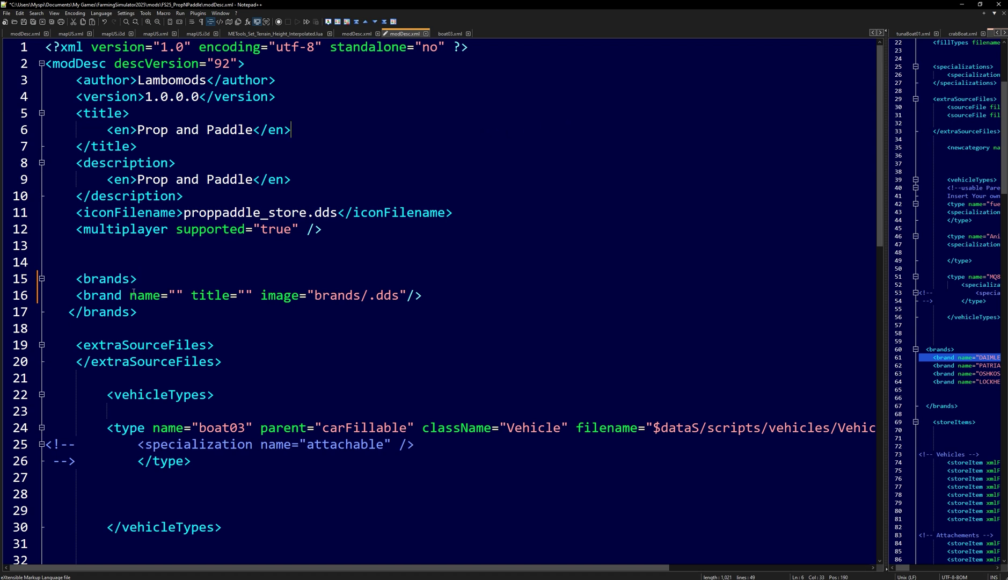
{"action": "left_click_drag", "start_coordinate": [155, 309], "coordinate": [46, 278]}
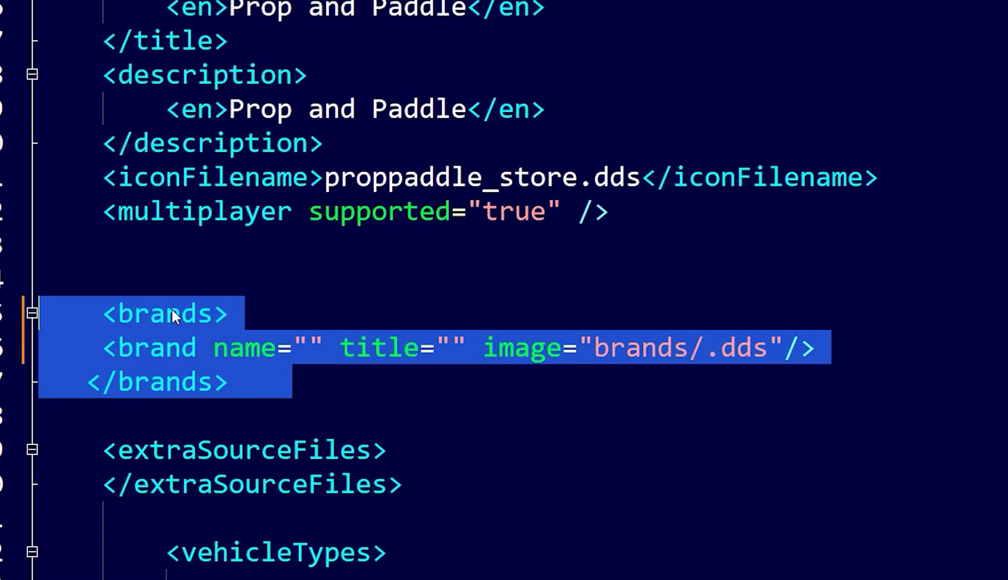
{"action": "double_click", "coordinate": [107, 280]}
{"action": "triple_click", "coordinate": [175, 341]}
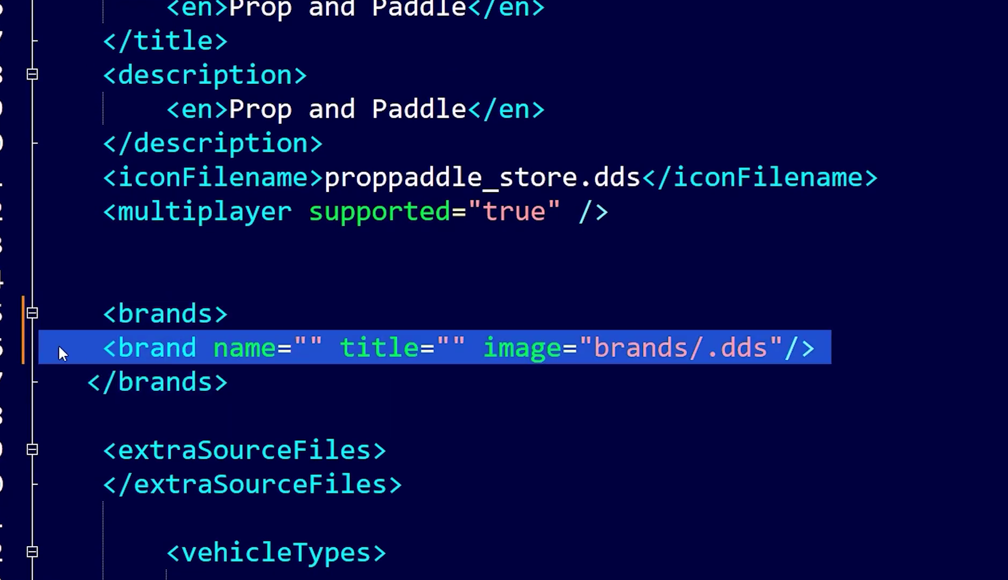
{"action": "left_click", "coordinate": [808, 352]}
{"action": "key", "text": "Return"}
{"action": "triple_click", "coordinate": [776, 349]}
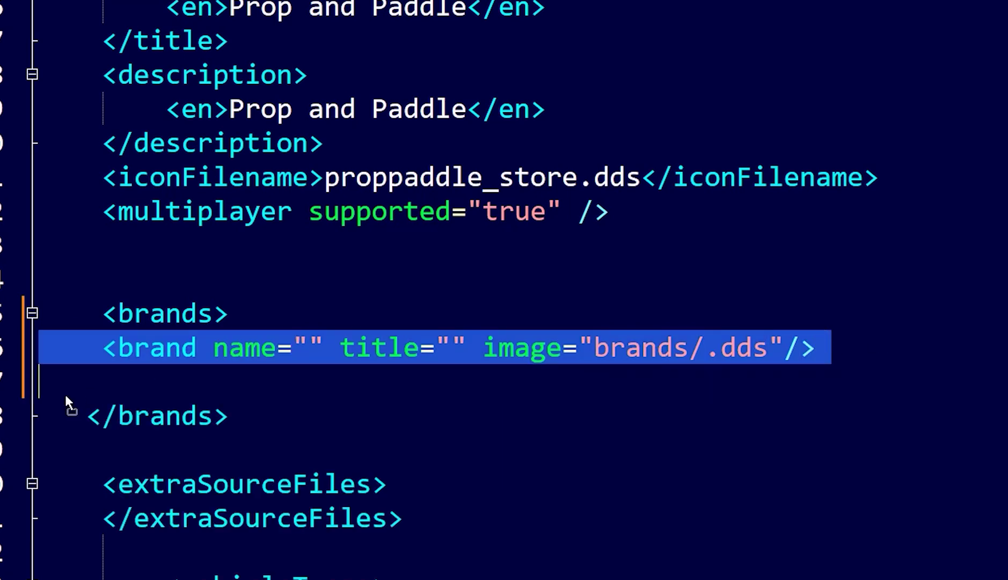
{"action": "key", "text": "ctrl+d"}
{"action": "left_click", "coordinate": [361, 408]}
{"action": "triple_click", "coordinate": [363, 379]}
{"action": "key", "text": "Delete"}
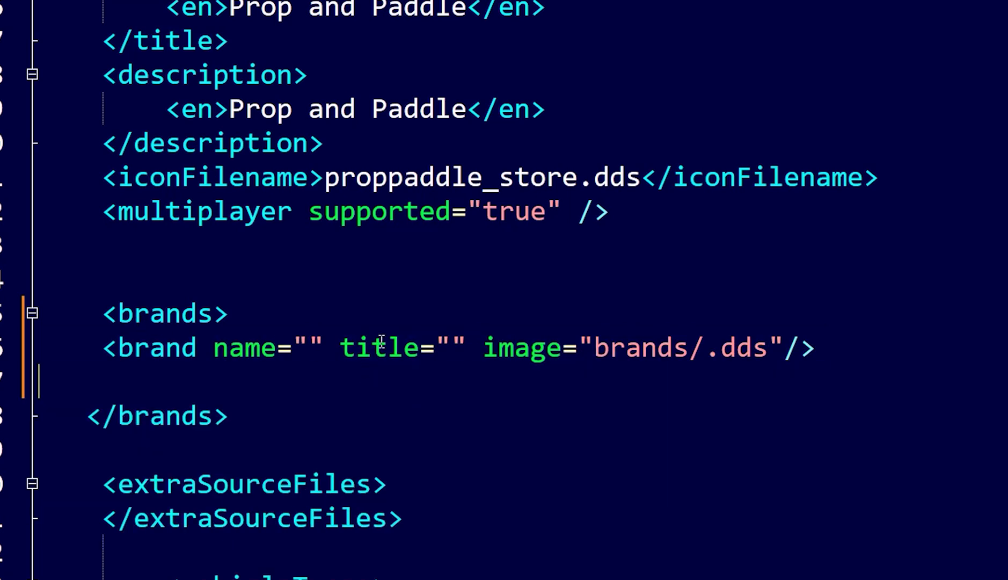
Step: Fill in the brand name DAMSON and title 'Dam SON!'
{"action": "left_click", "coordinate": [307, 346]}
{"action": "type", "text": "DAMSON"}
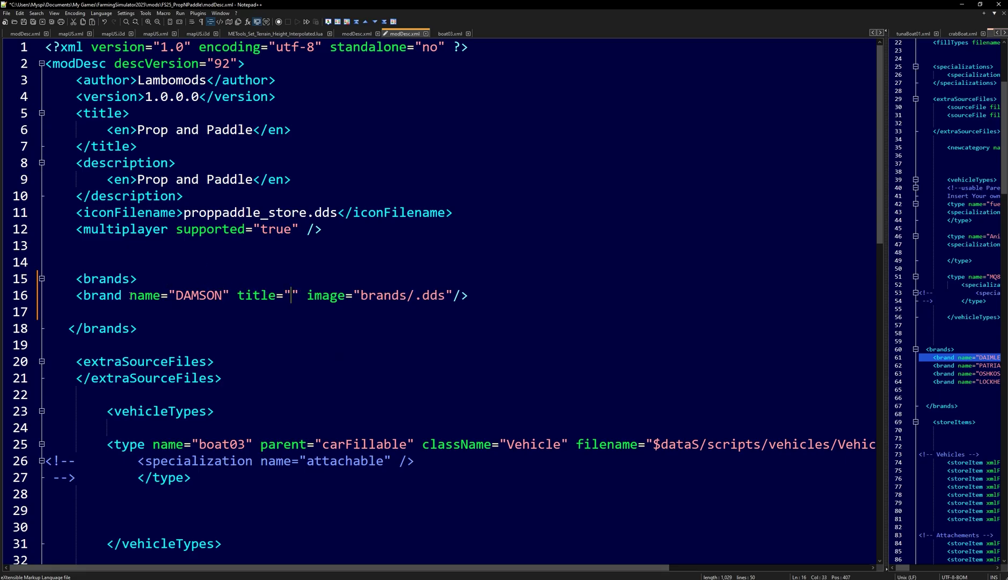
{"action": "left_click_drag", "start_coordinate": [130, 295], "coordinate": [230, 295]}
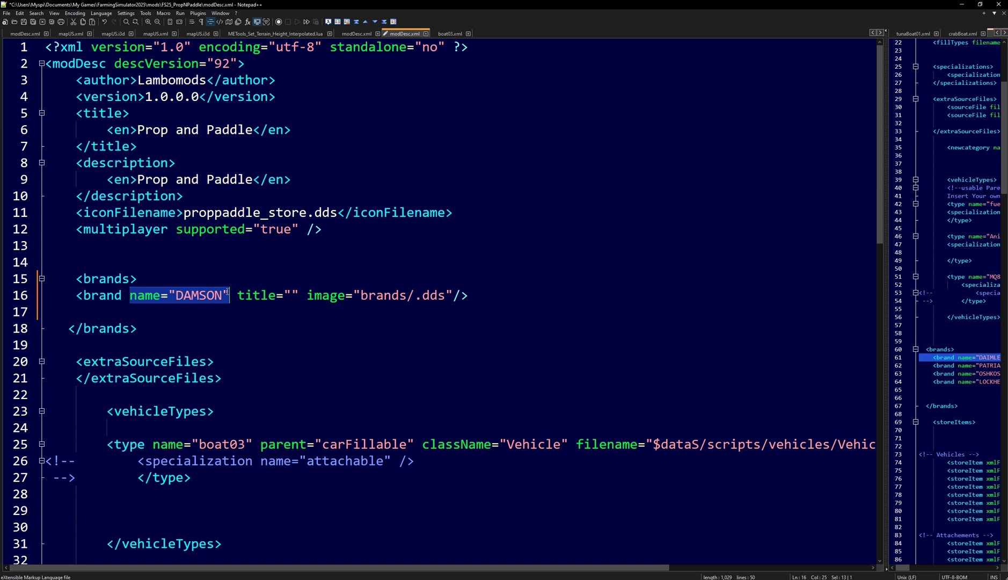
{"action": "double_click", "coordinate": [206, 296]}
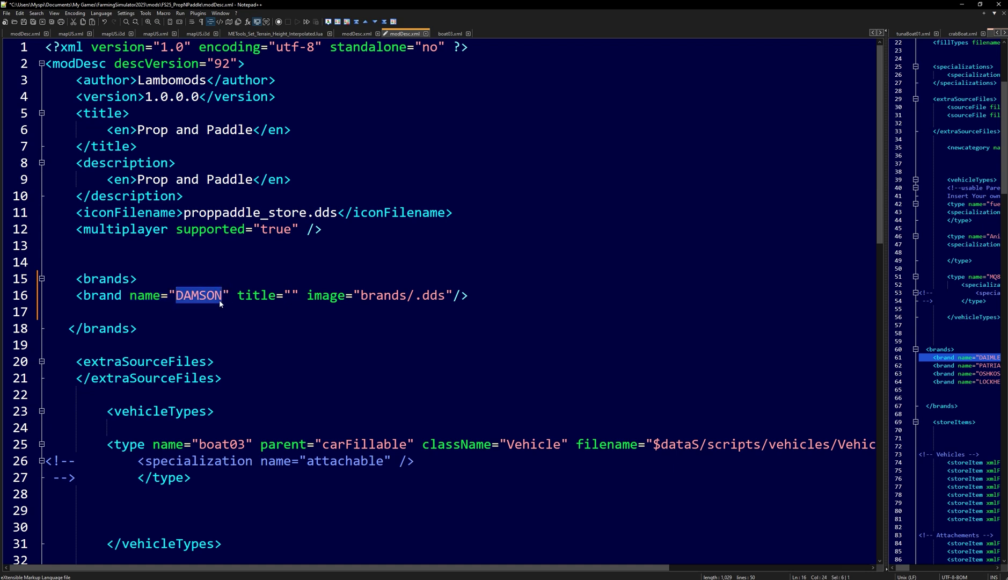
{"action": "left_click", "coordinate": [291, 295]}
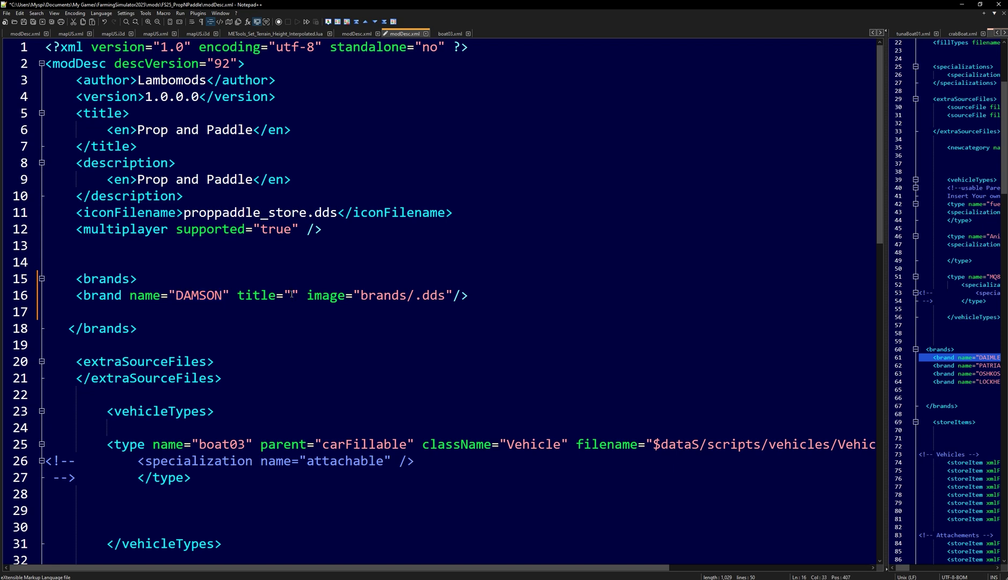
{"action": "type", "text": "Dam"}
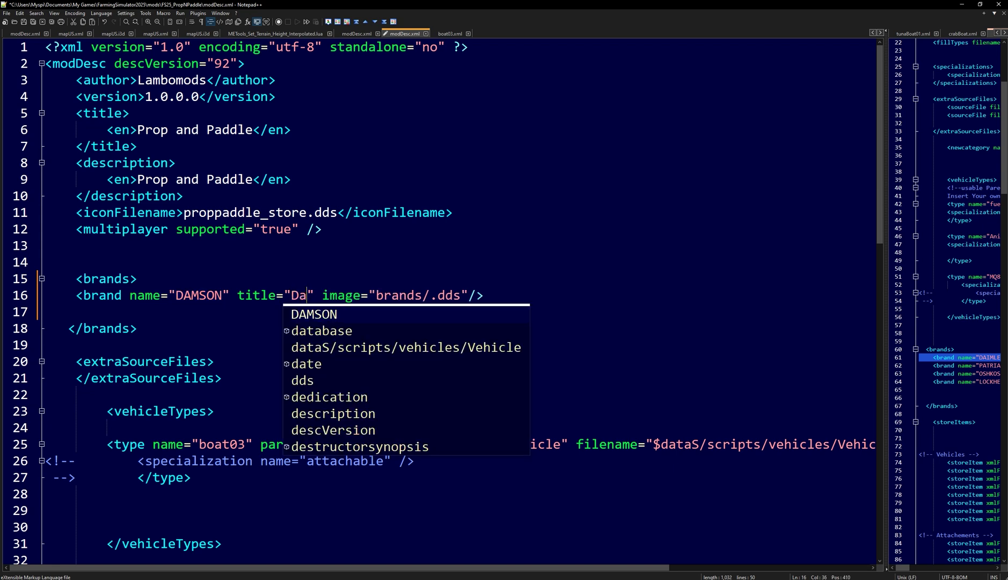
{"action": "type", "text": " SON!"}
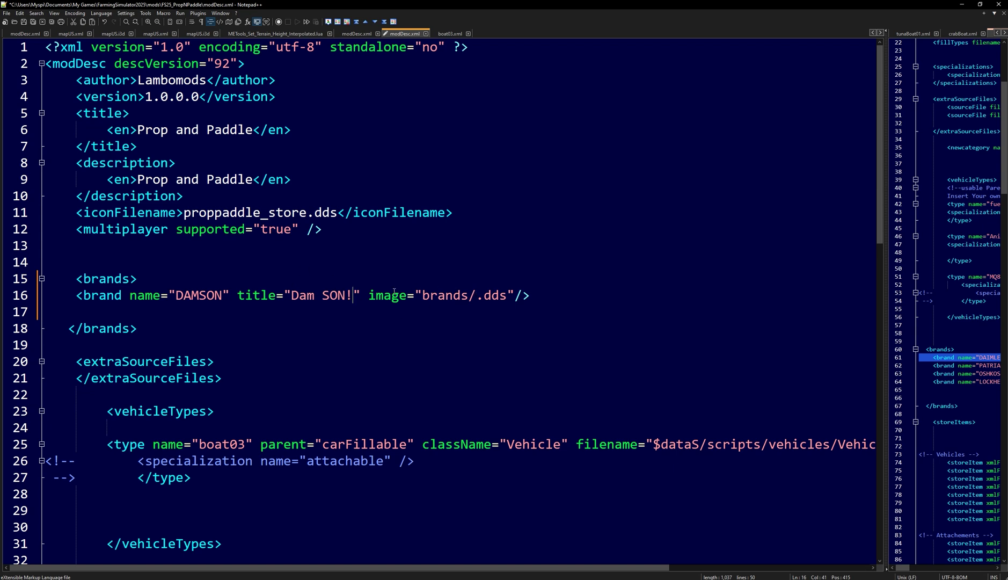
Step: Set the image path to brands/brand_damSon.dds and save modDesc.xml
{"action": "left_click_drag", "start_coordinate": [370, 293], "coordinate": [414, 291]}
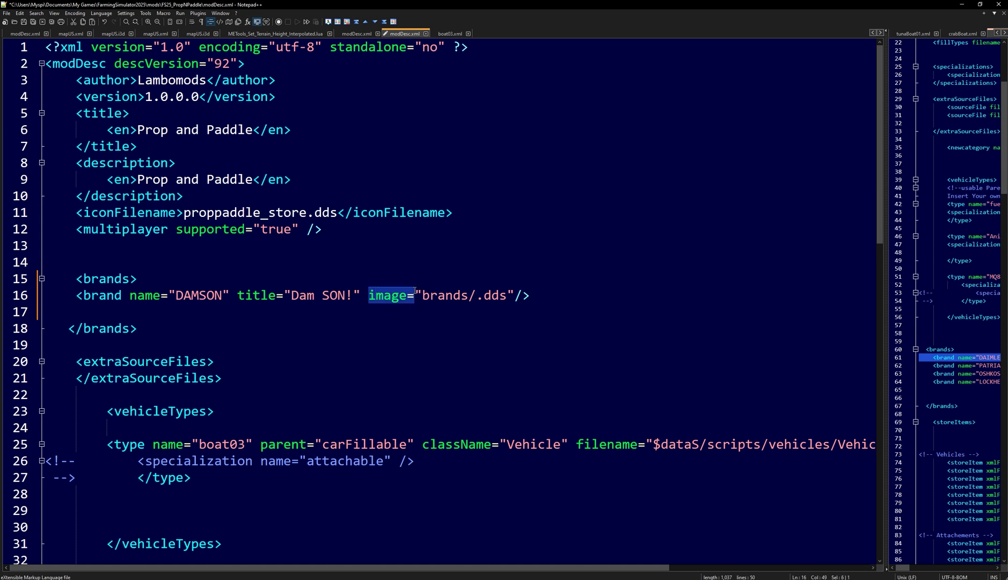
{"action": "double_click", "coordinate": [437, 295]}
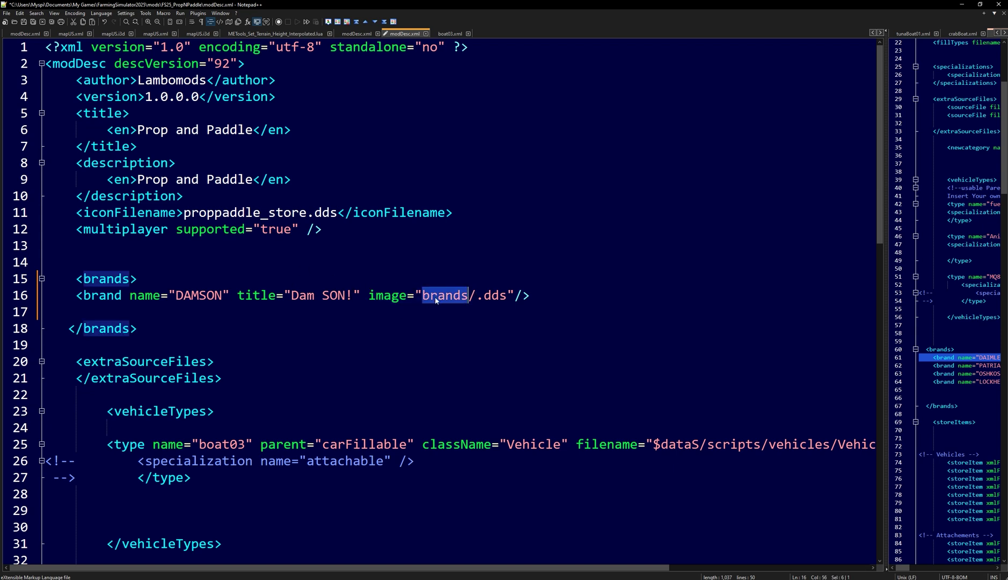
{"action": "left_click", "coordinate": [479, 297]}
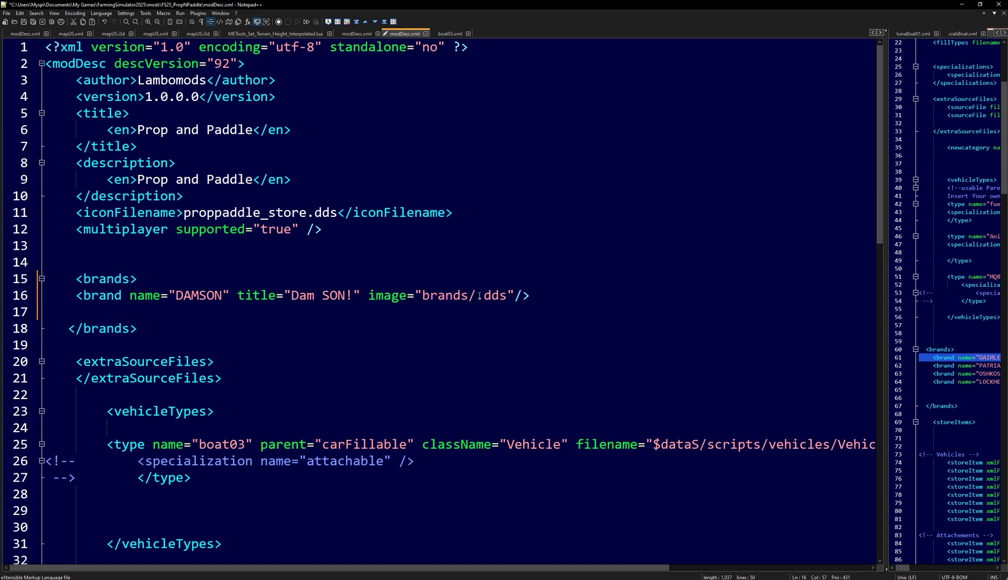
{"action": "key", "text": "ctrl+v"}
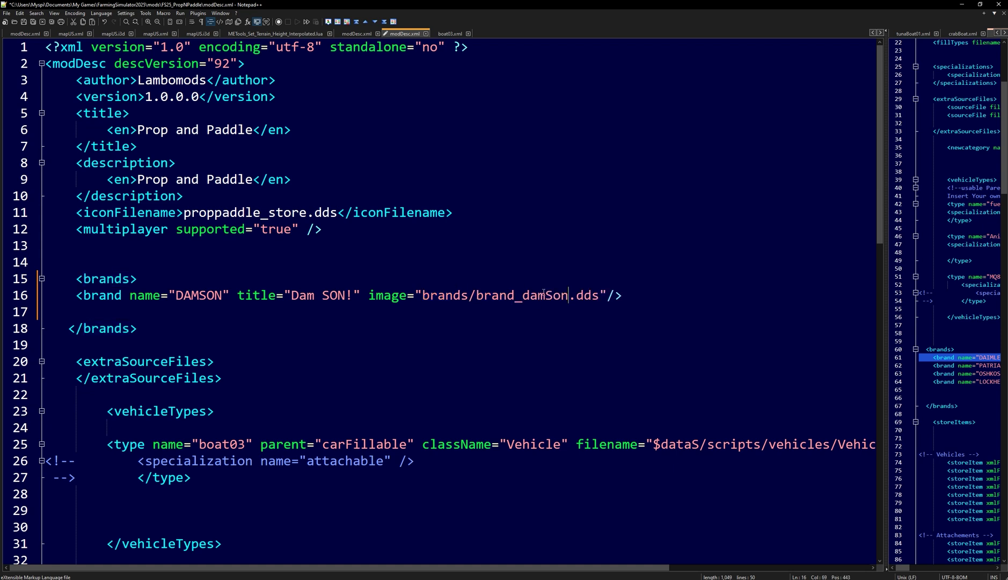
{"action": "key", "text": "Down"}
{"action": "key", "text": "Down"}
{"action": "key", "text": "Down"}
{"action": "left_click", "coordinate": [24, 22]}
{"action": "double_click", "coordinate": [196, 298]}
{"action": "key", "text": "ctrl+c"}
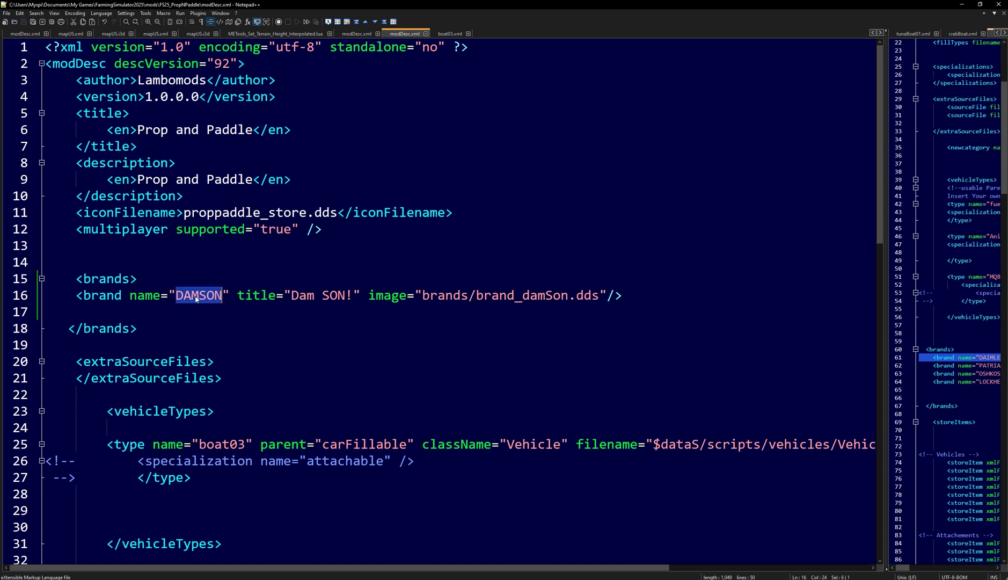
Step: In boat03.xml, paste DAMSON over the LIZARD brand value and save
{"action": "left_click", "coordinate": [454, 35]}
{"action": "scroll", "coordinate": [329, 207], "scroll_direction": "up", "scroll_amount": 20}
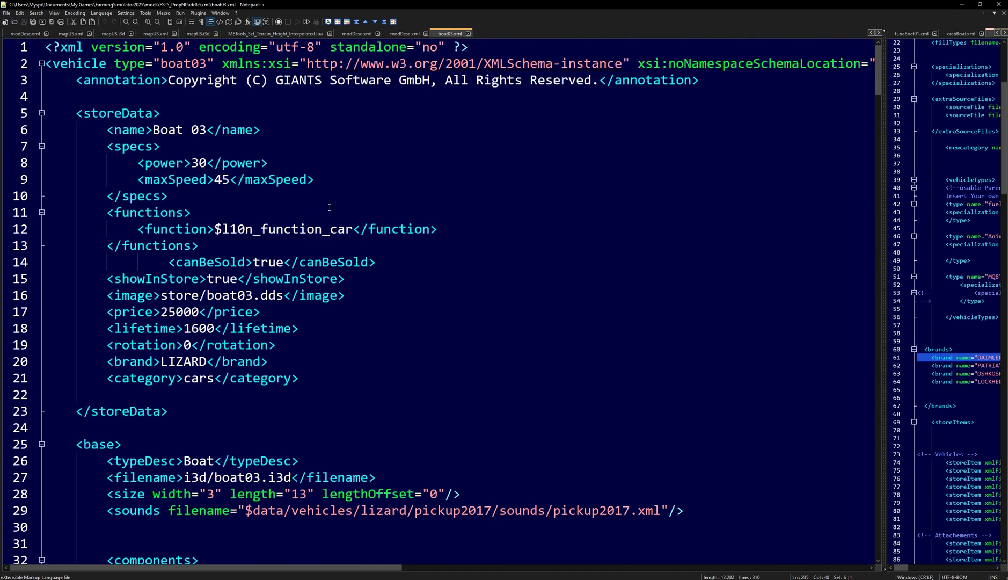
{"action": "double_click", "coordinate": [192, 362]}
{"action": "key", "text": "ctrl+v"}
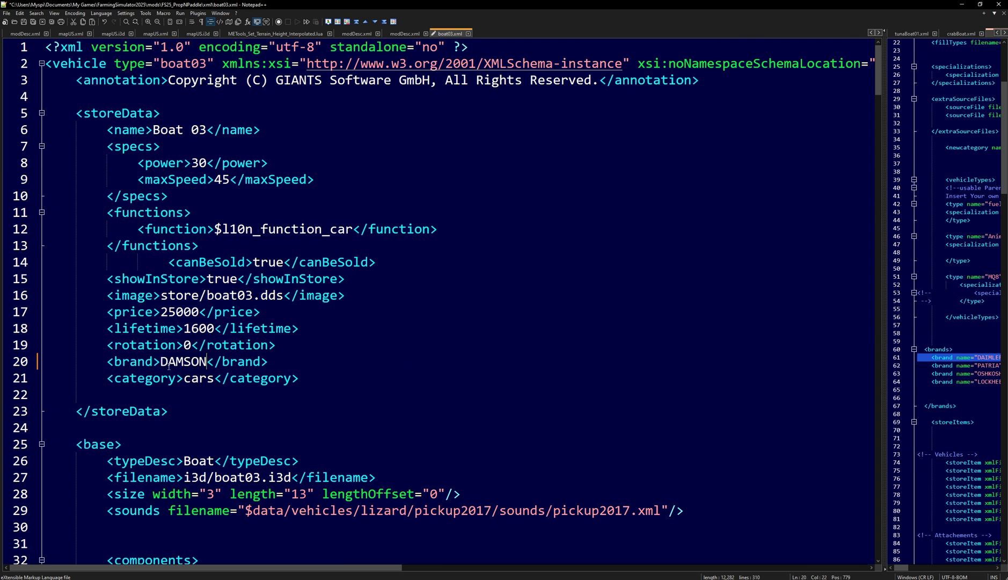
{"action": "left_click", "coordinate": [23, 22]}
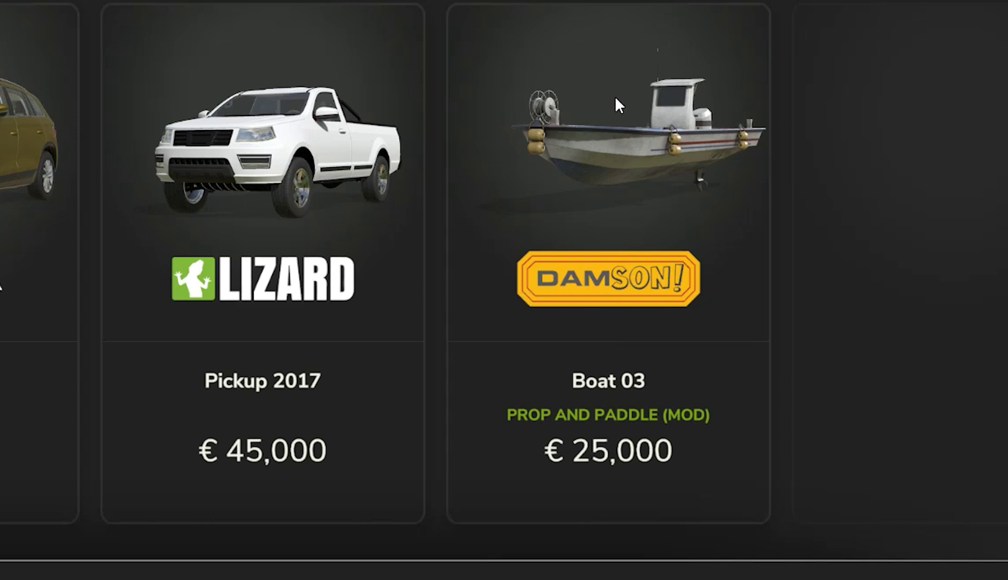
Step: Open Boat 03 in the shop and buy it for €25,000
{"action": "left_click", "coordinate": [586, 124]}
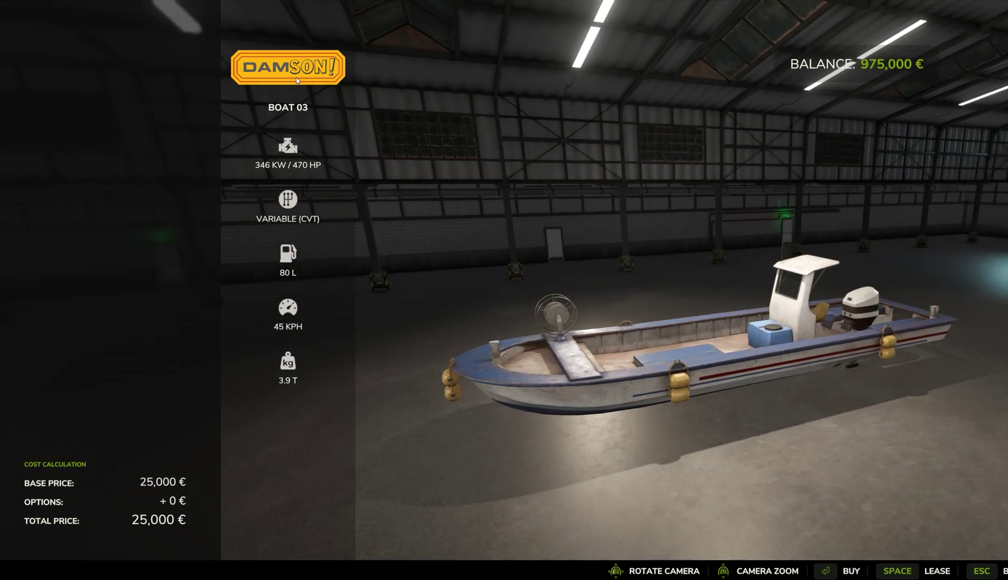
{"action": "key", "text": "Escape"}
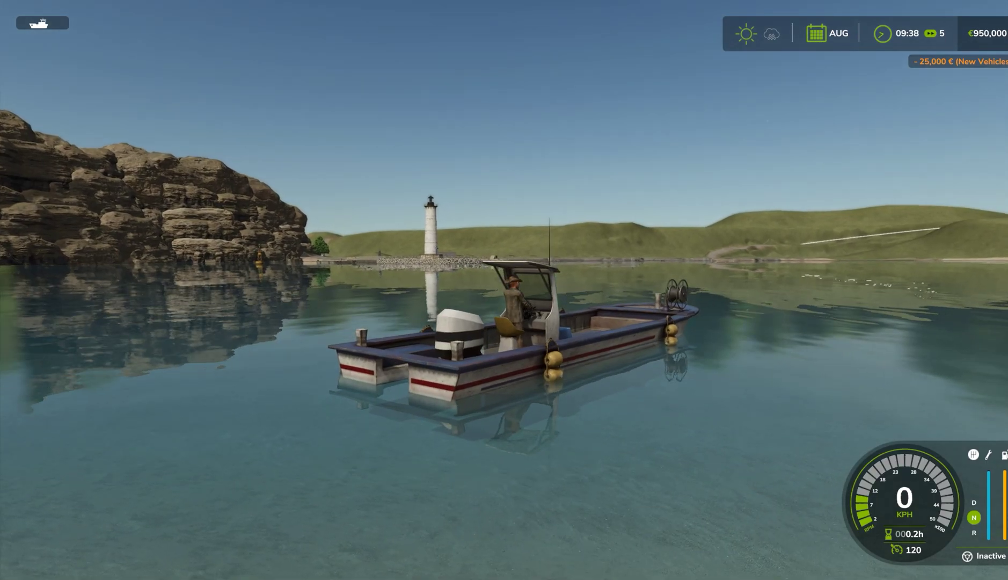
Step: Drive Boat 03 across the lake, turning right and accelerating to 78 KPH
{"action": "key", "text": "e"}
{"action": "key", "text": "e"}
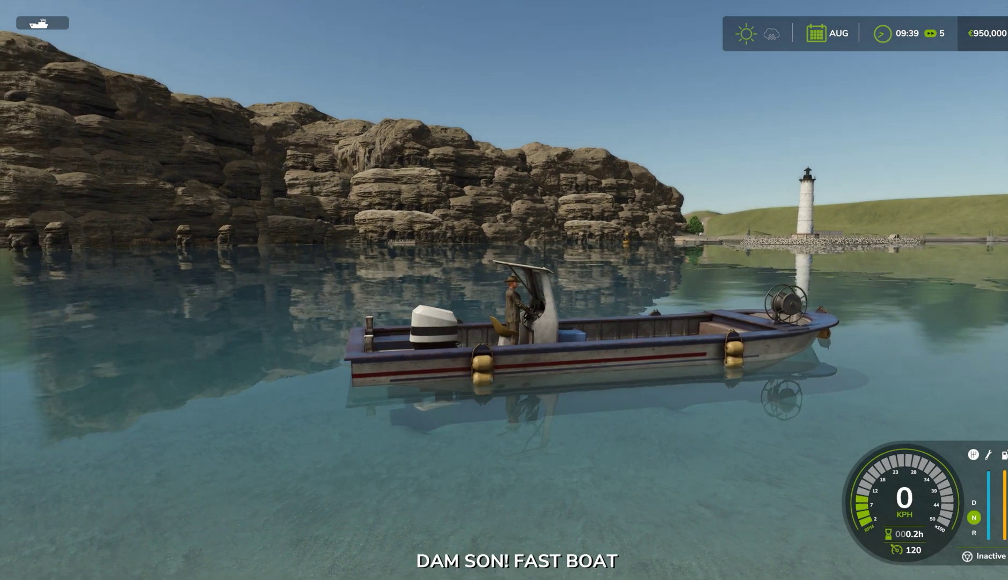
{"action": "key", "text": "w"}
{"action": "key", "text": "d"}
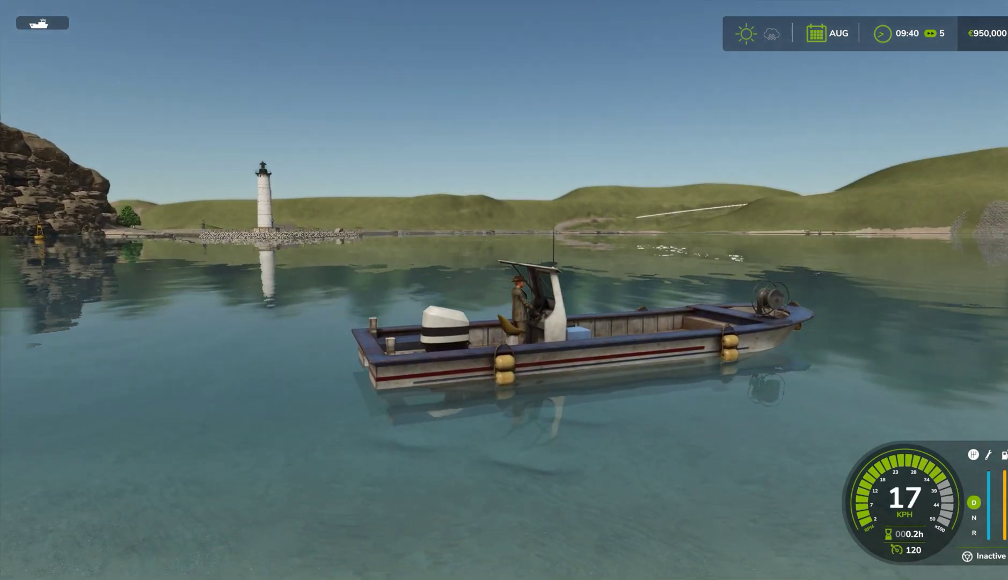
{"action": "key", "text": "w"}
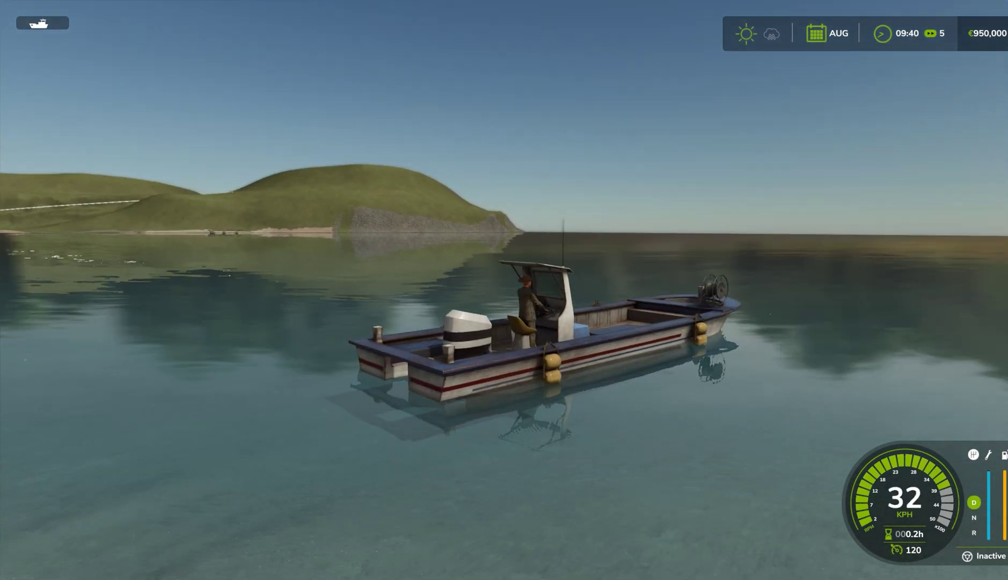
{"action": "key", "text": "w"}
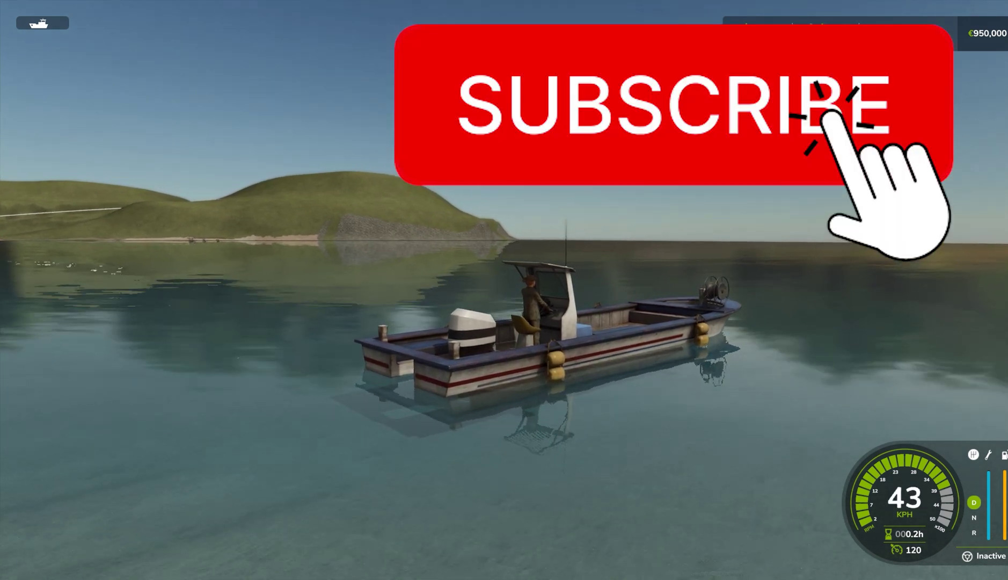
{"action": "key", "text": "w"}
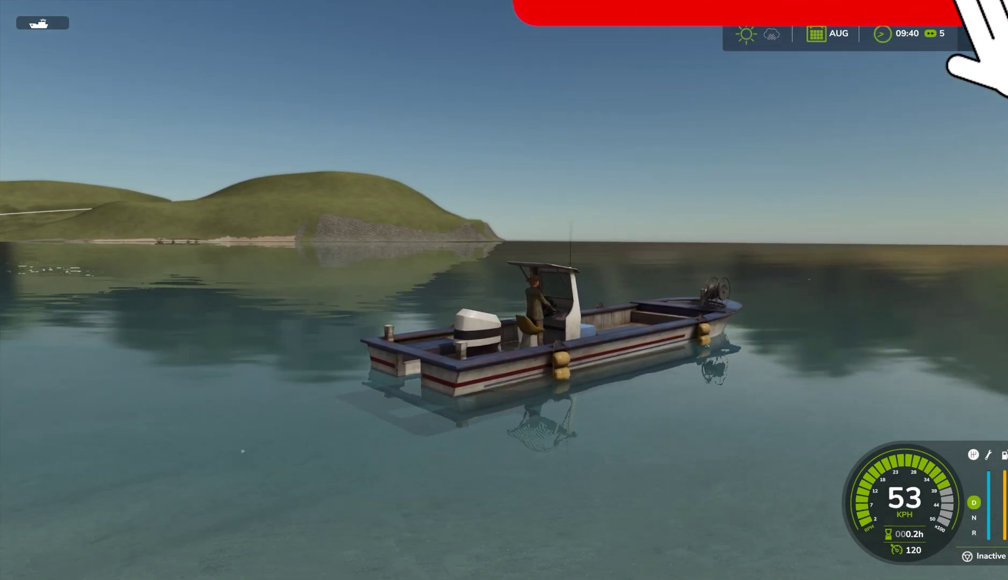
{"action": "key", "text": "w"}
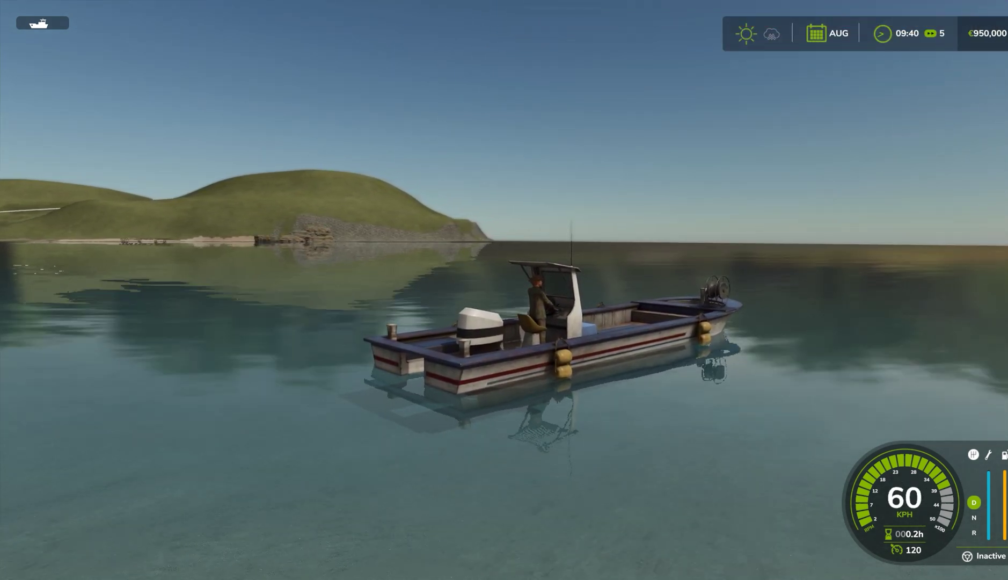
{"action": "key", "text": "w"}
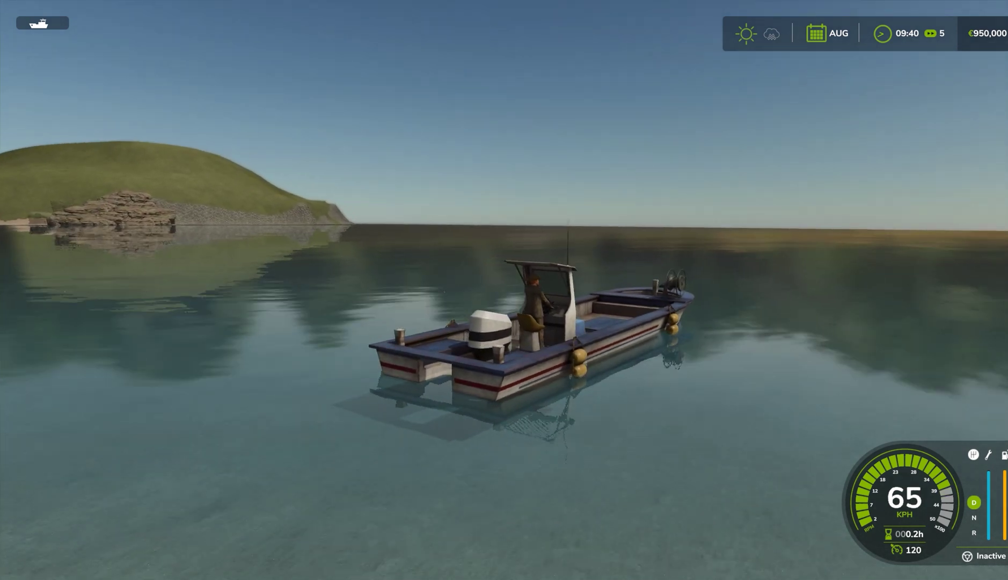
{"action": "key", "text": "w"}
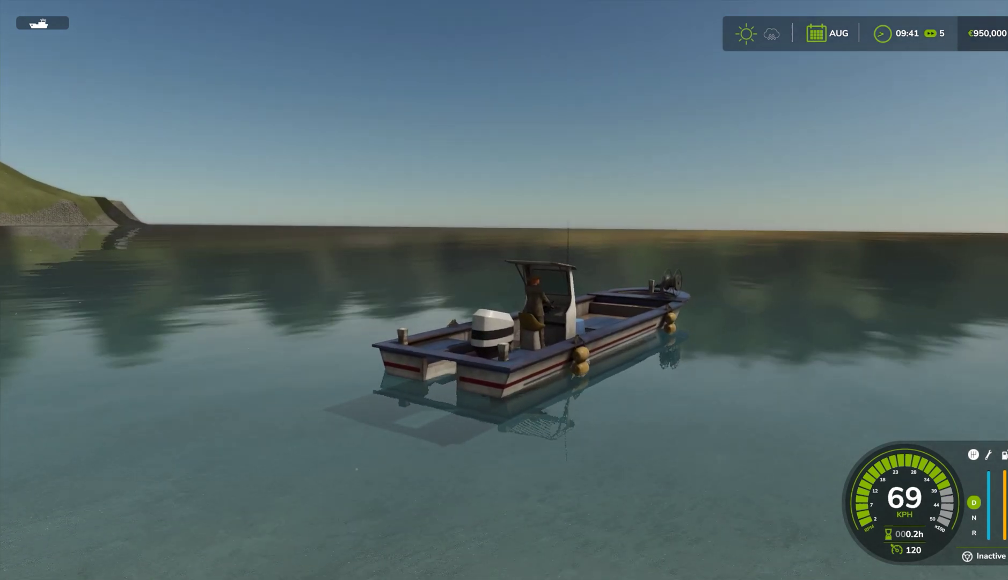
{"action": "key", "text": "w"}
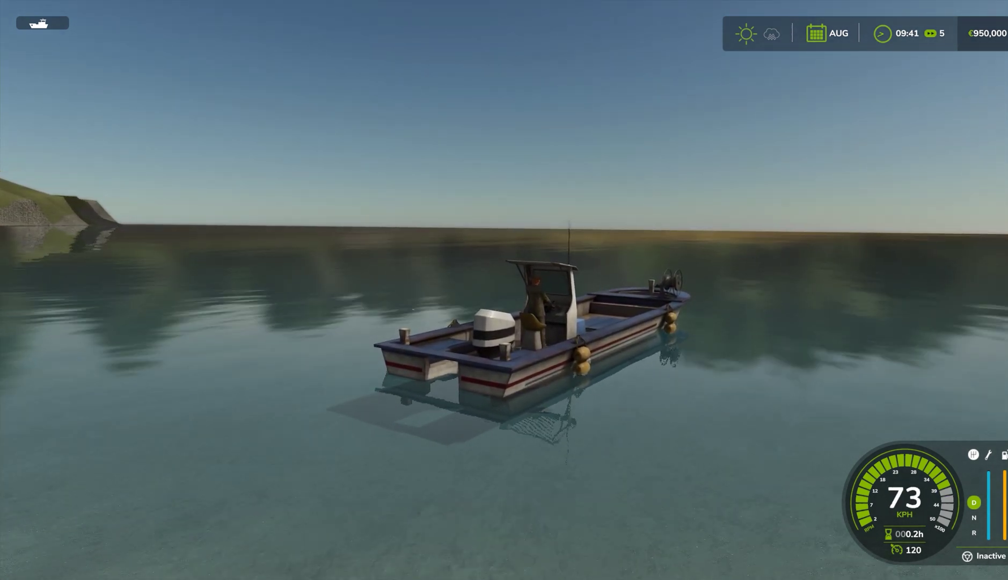
{"action": "key", "text": "w"}
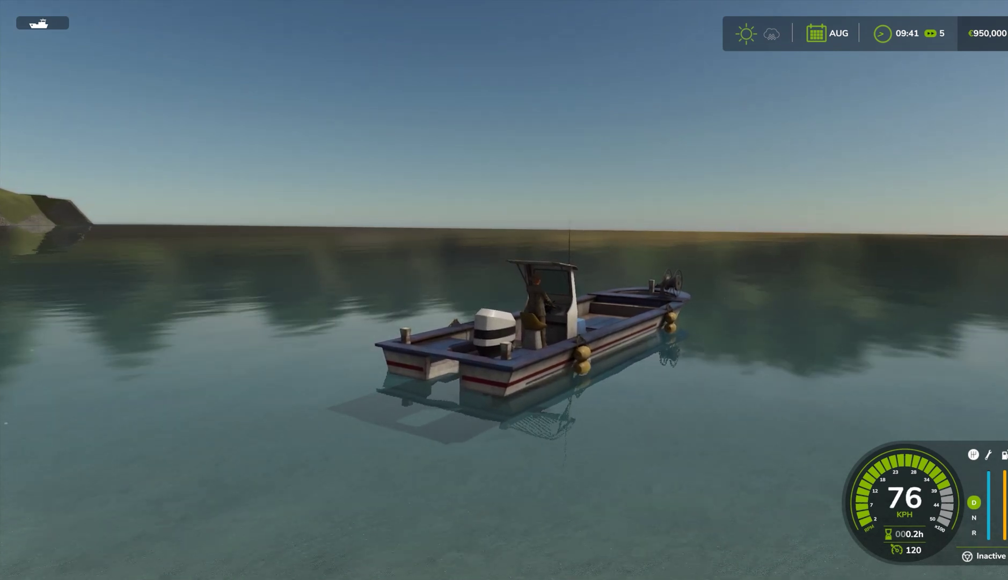
{"action": "key", "text": "w"}
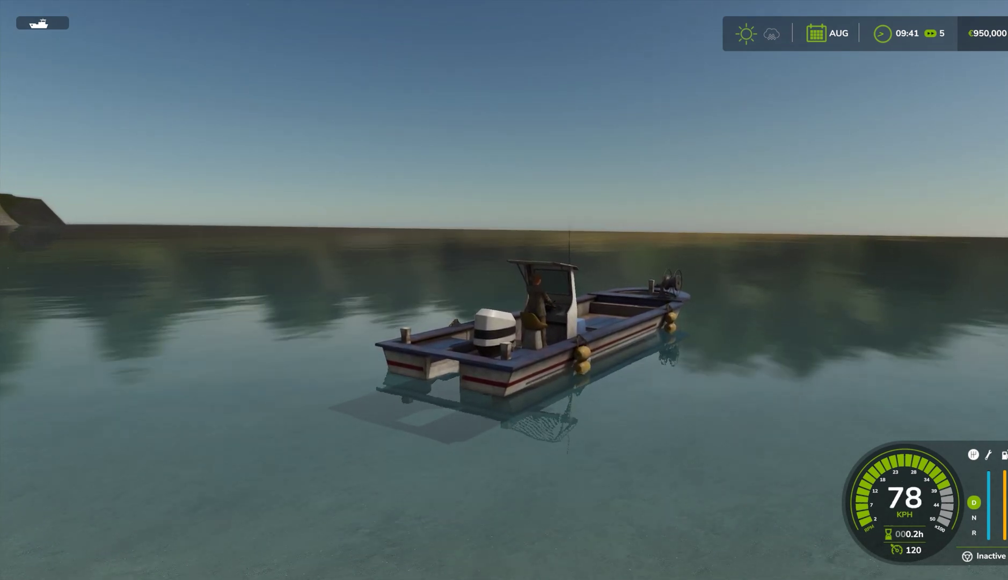